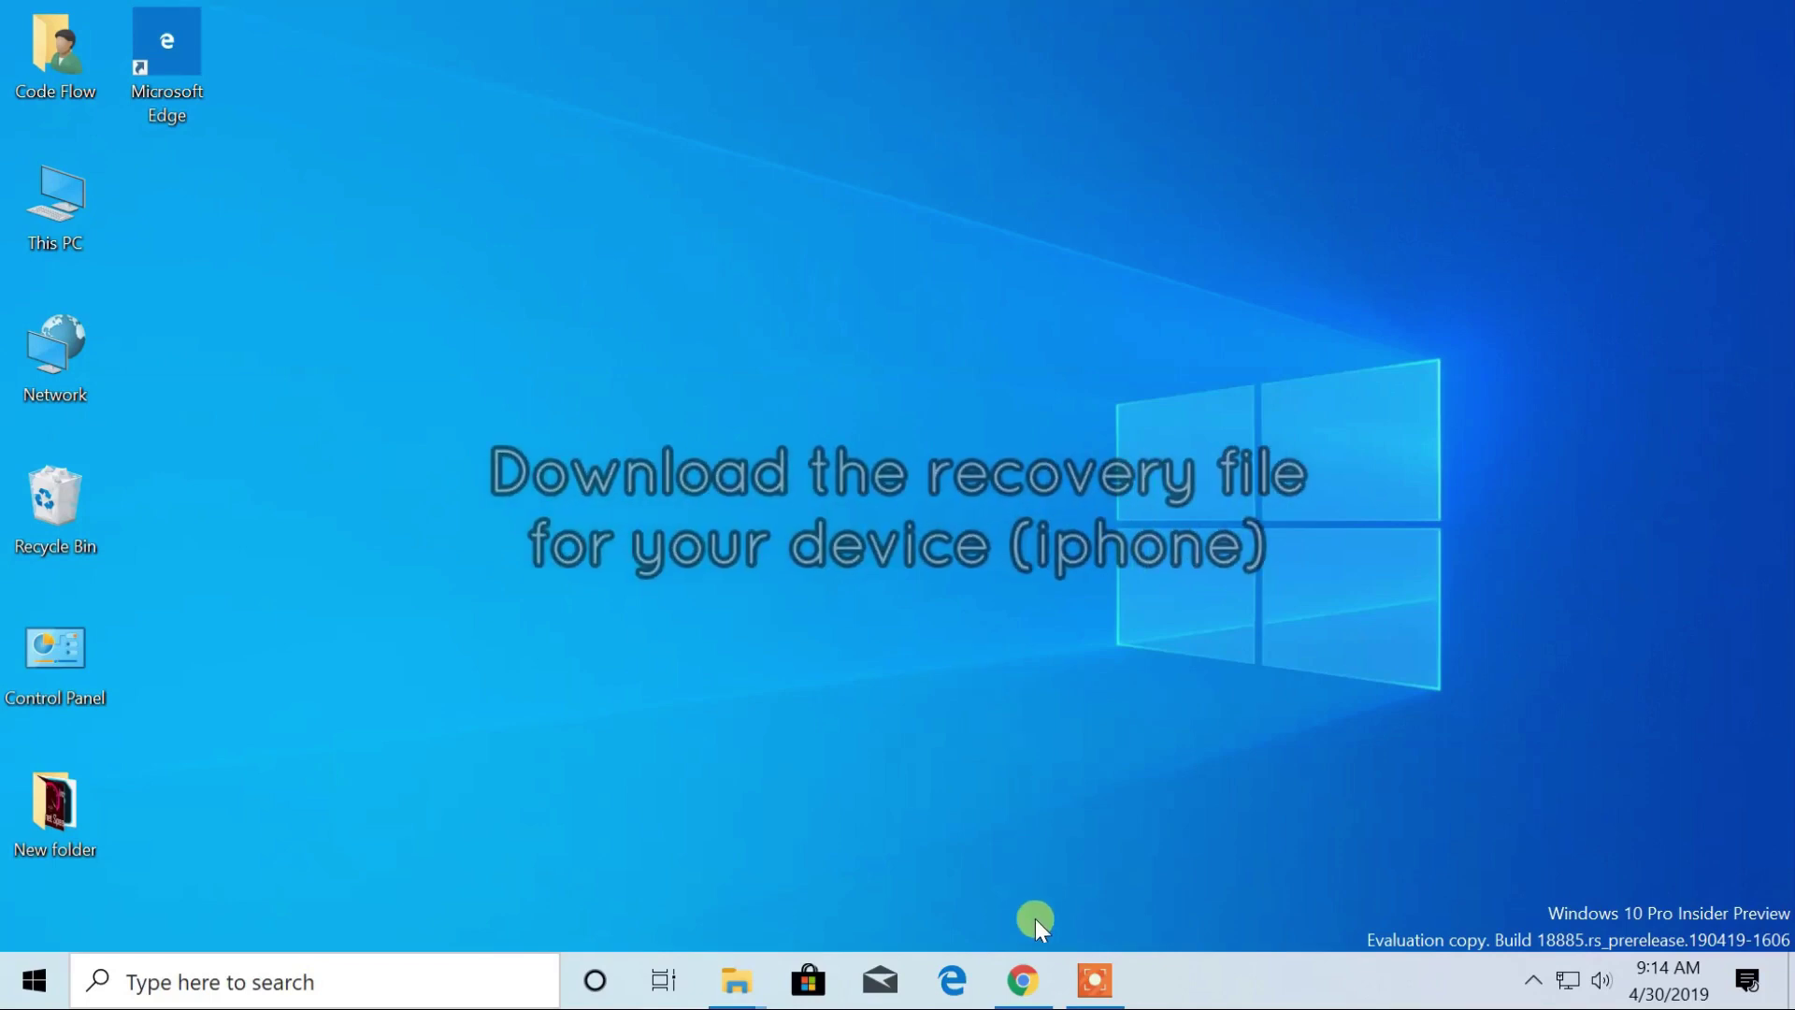
- Go to ipsw.me in Chrome and choose iPhone as the product
{"action": "left_click", "coordinate": [1022, 980]}
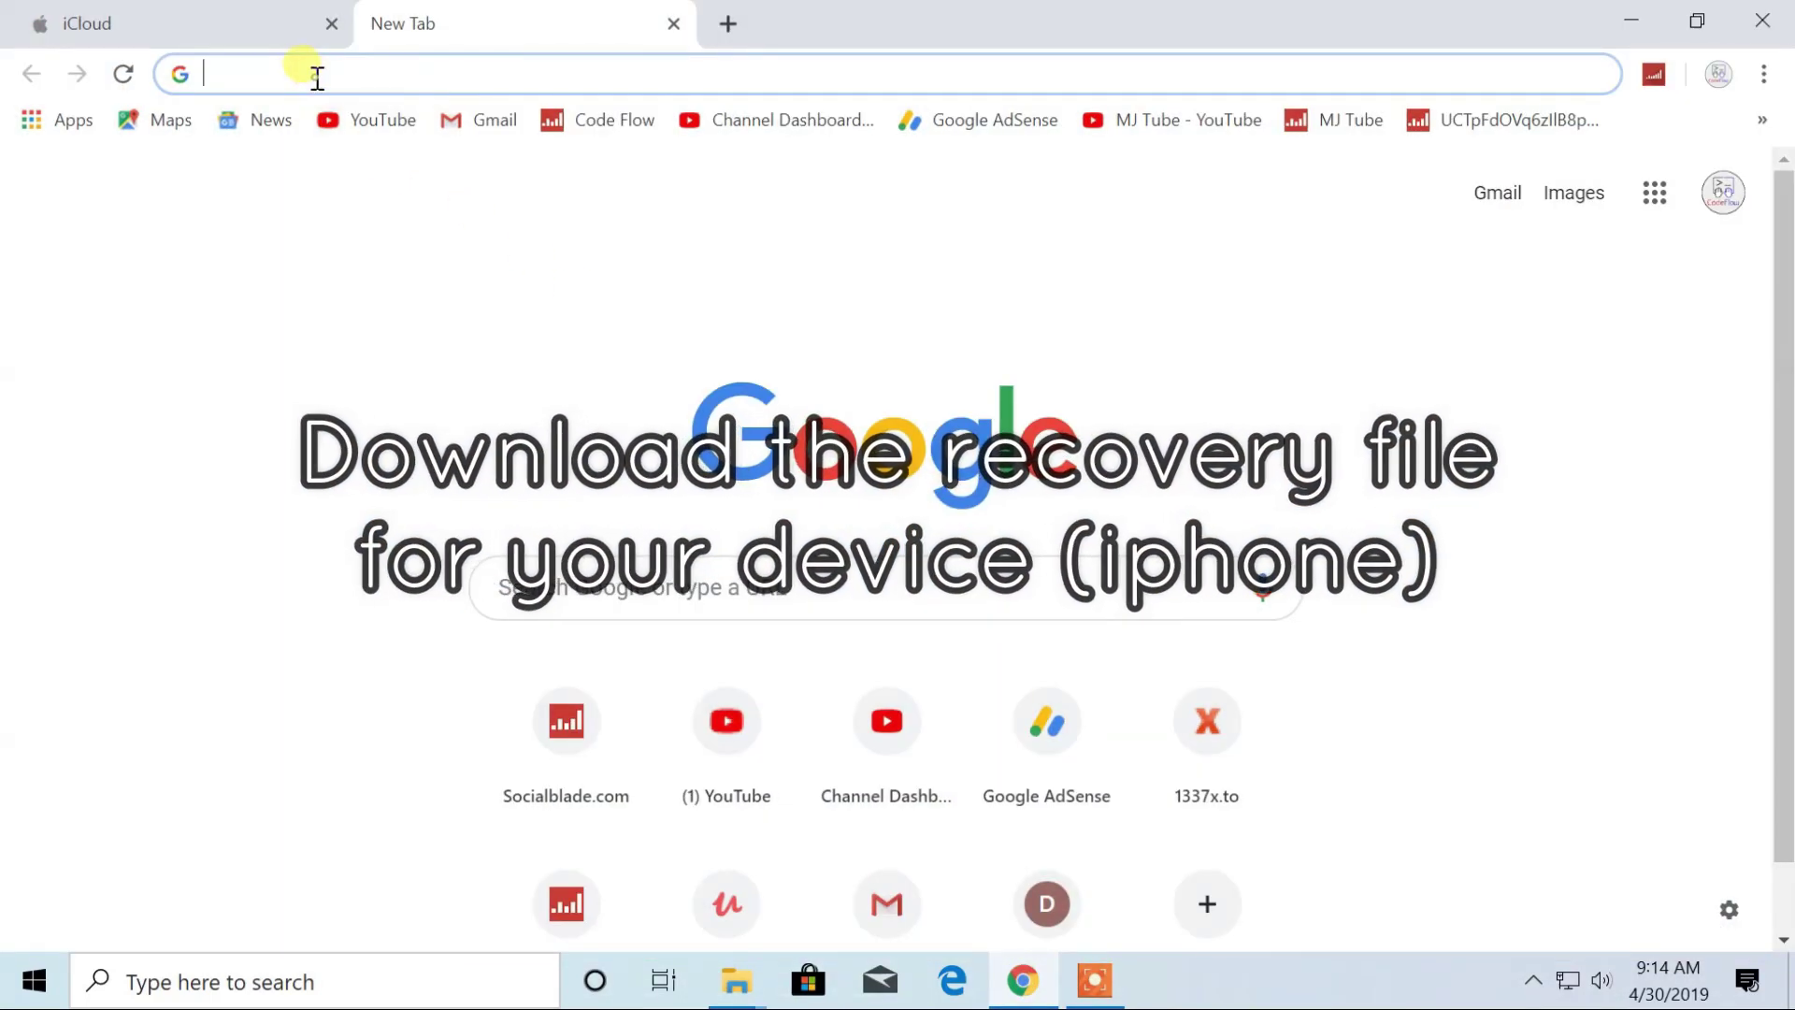
{"action": "type", "text": "ipsw.me"}
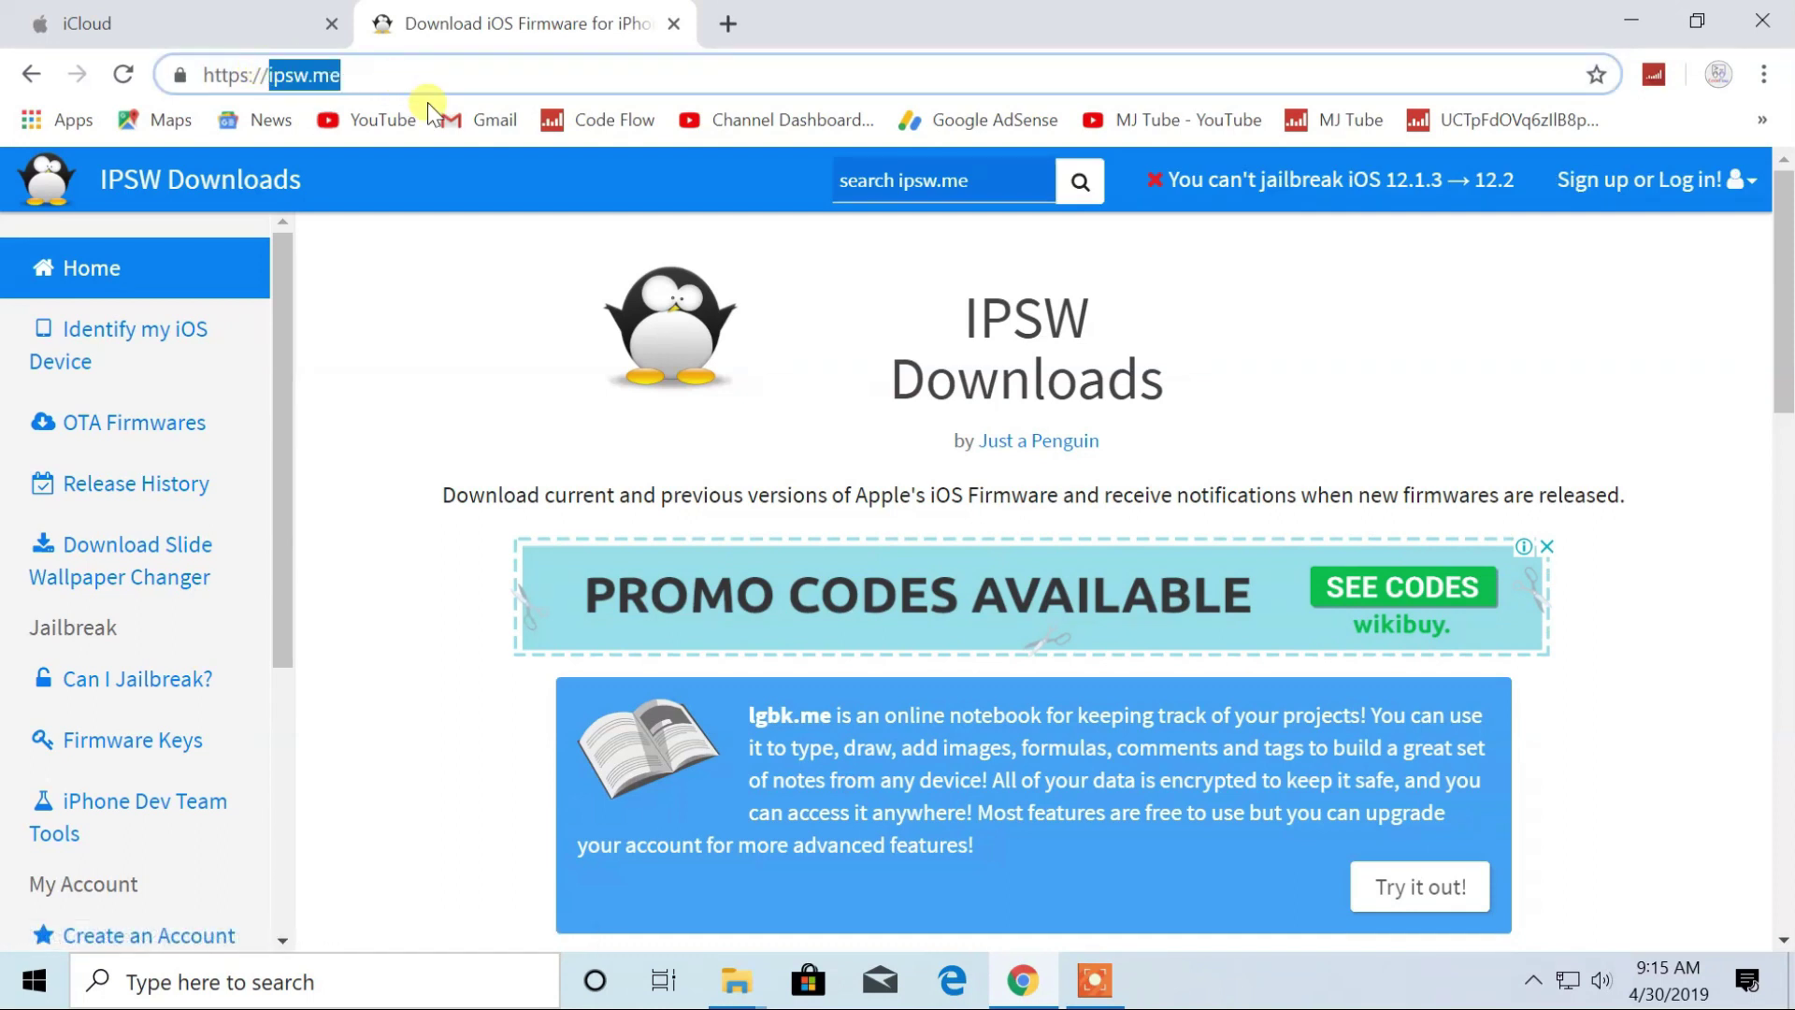
{"action": "scroll", "coordinate": [529, 509], "scroll_direction": "down", "scroll_amount": 5}
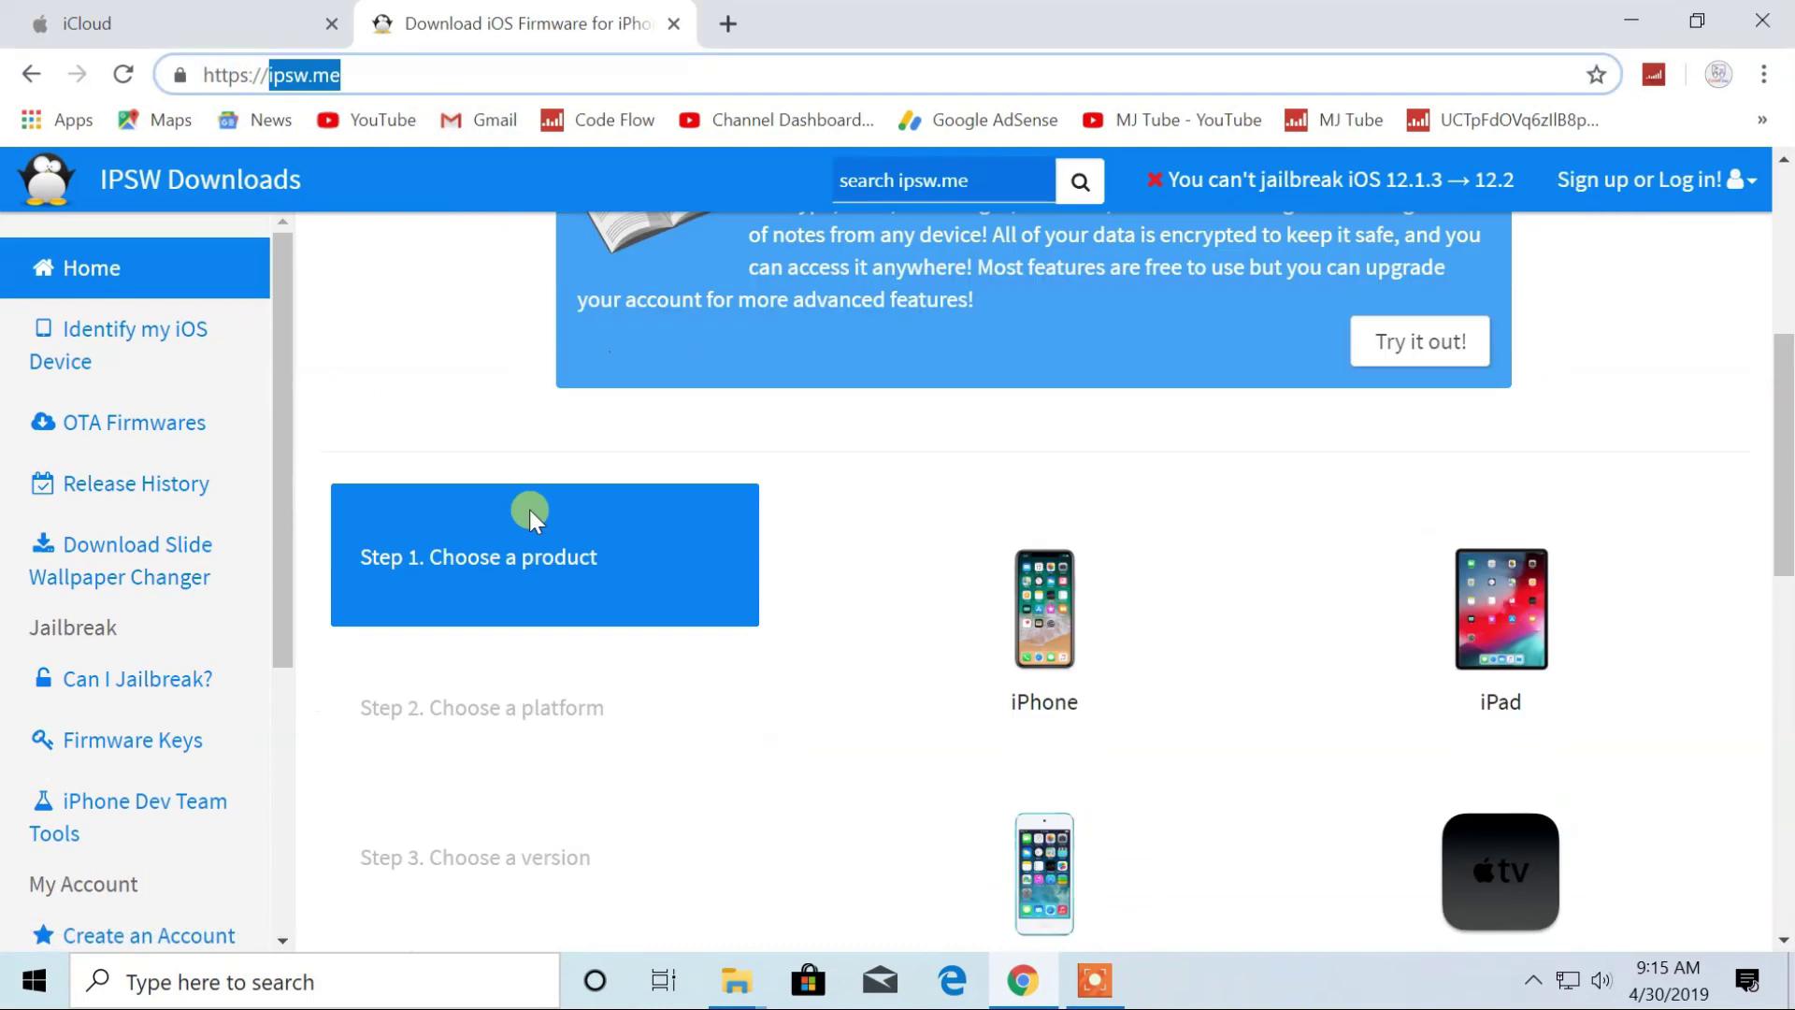
{"action": "scroll", "coordinate": [529, 508], "scroll_direction": "down", "scroll_amount": 2}
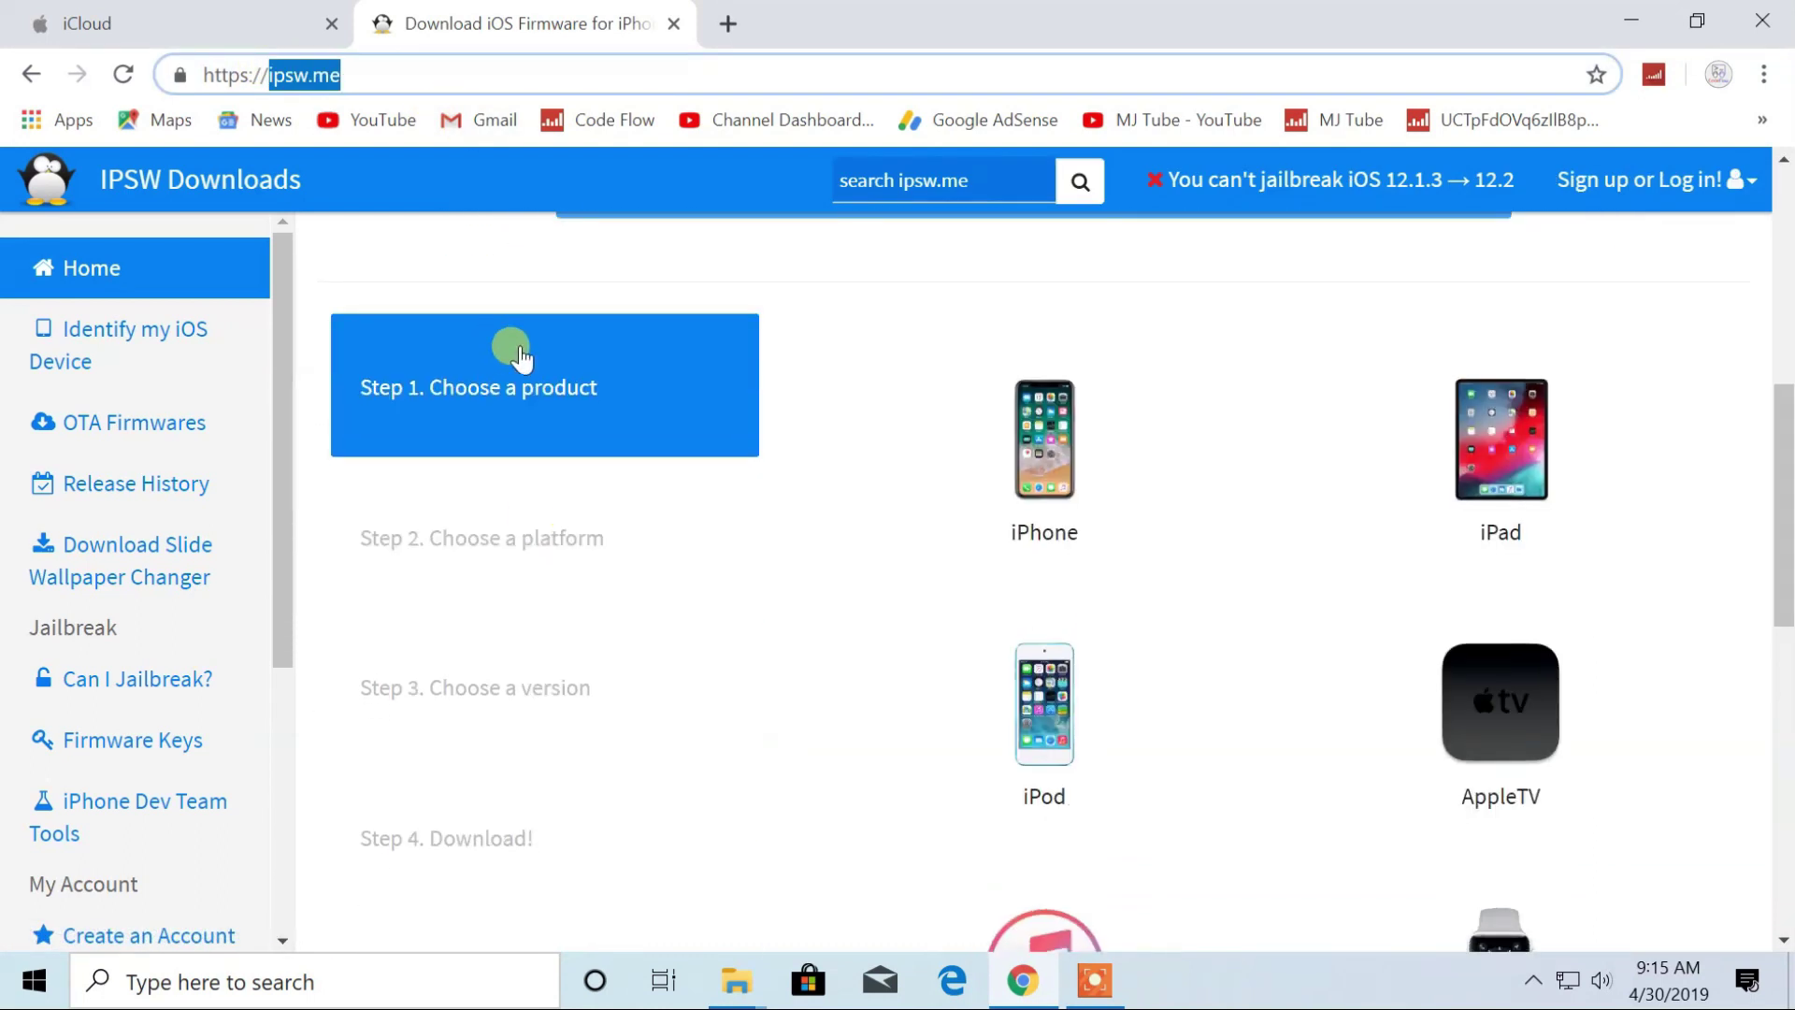
{"action": "left_click", "coordinate": [1079, 488]}
{"action": "scroll", "coordinate": [1025, 497], "scroll_direction": "down", "scroll_amount": 9}
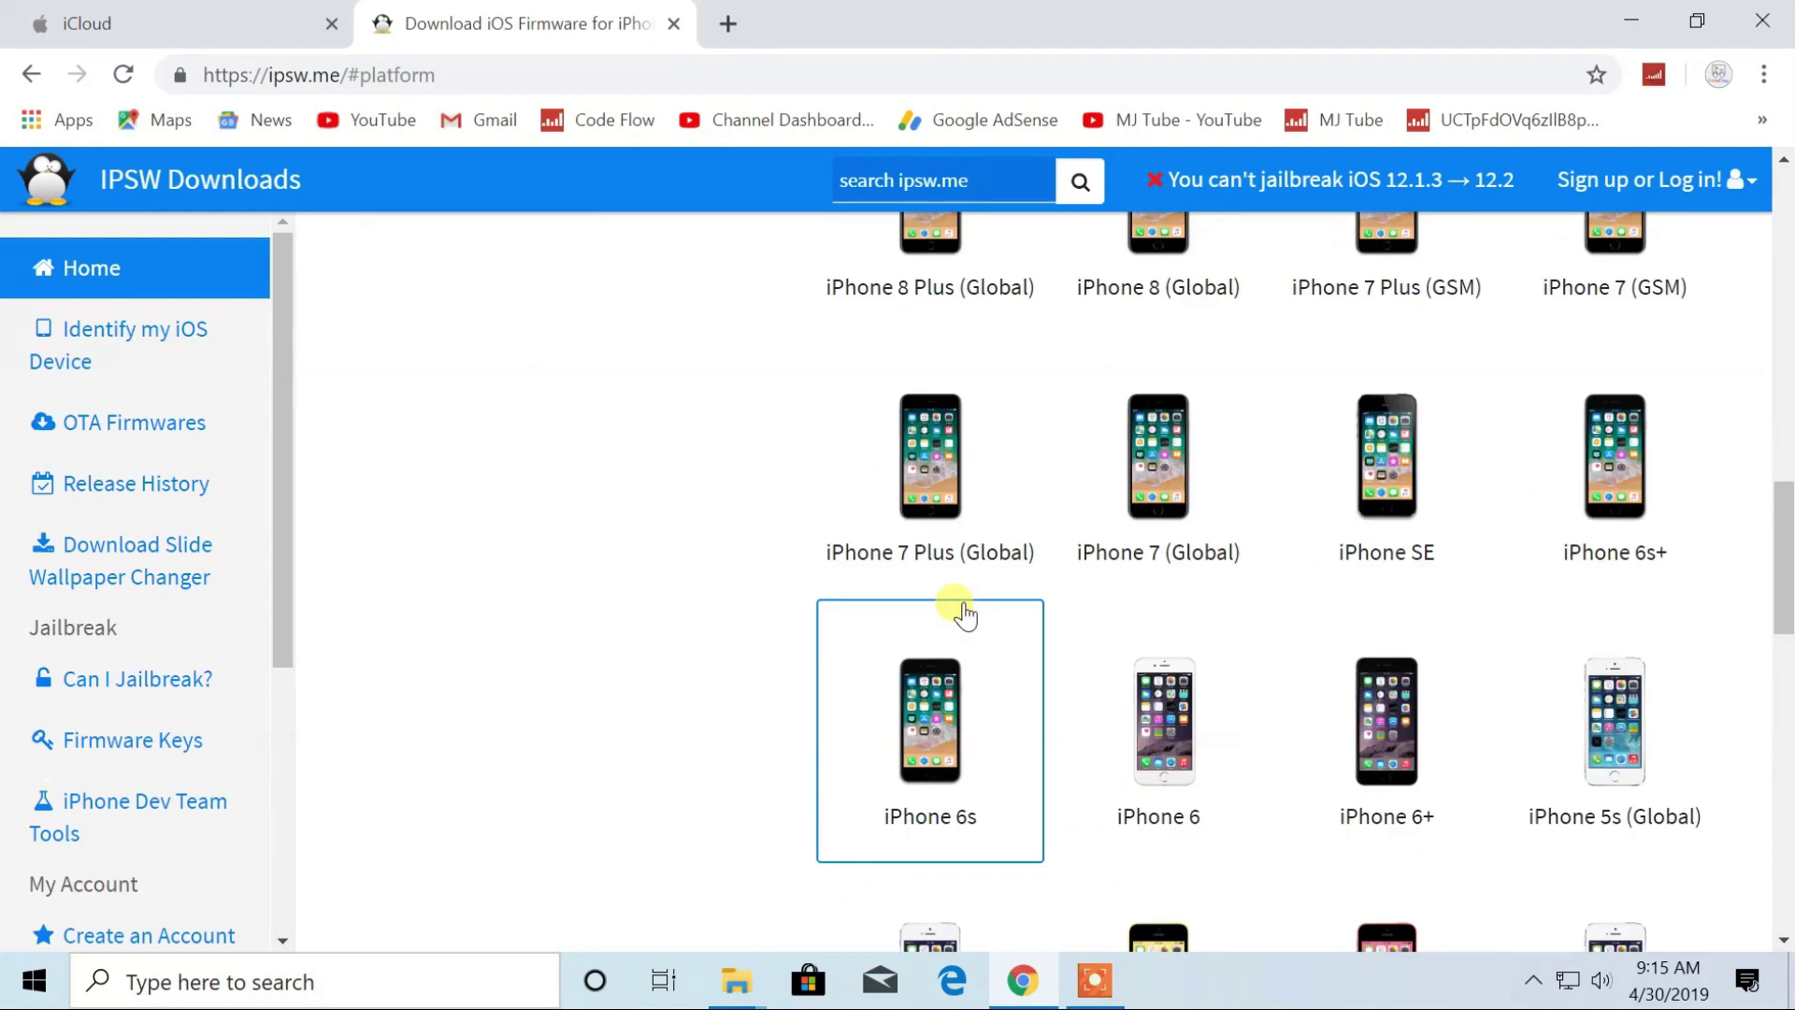
{"action": "scroll", "coordinate": [963, 612], "scroll_direction": "down", "scroll_amount": 2}
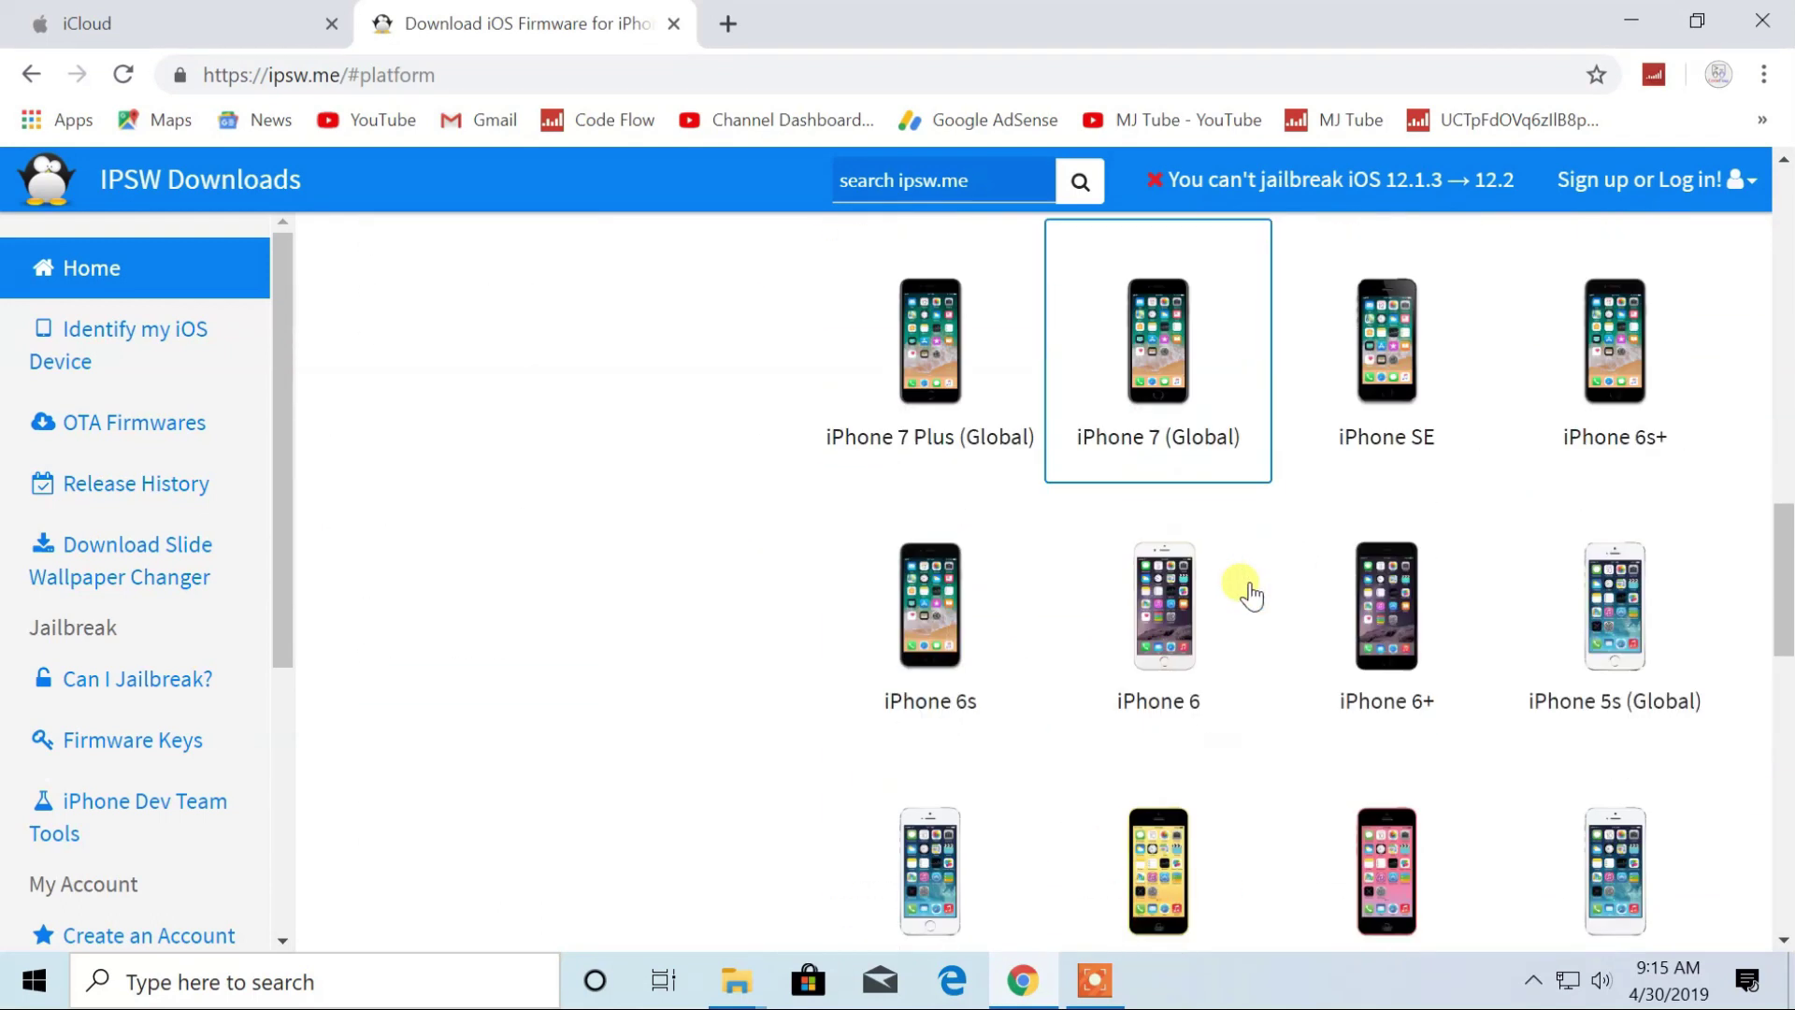
- Select the iPhone 6s and its signed iOS 12.2 (16E227) firmware on ipsw.me
{"action": "left_click", "coordinate": [930, 631]}
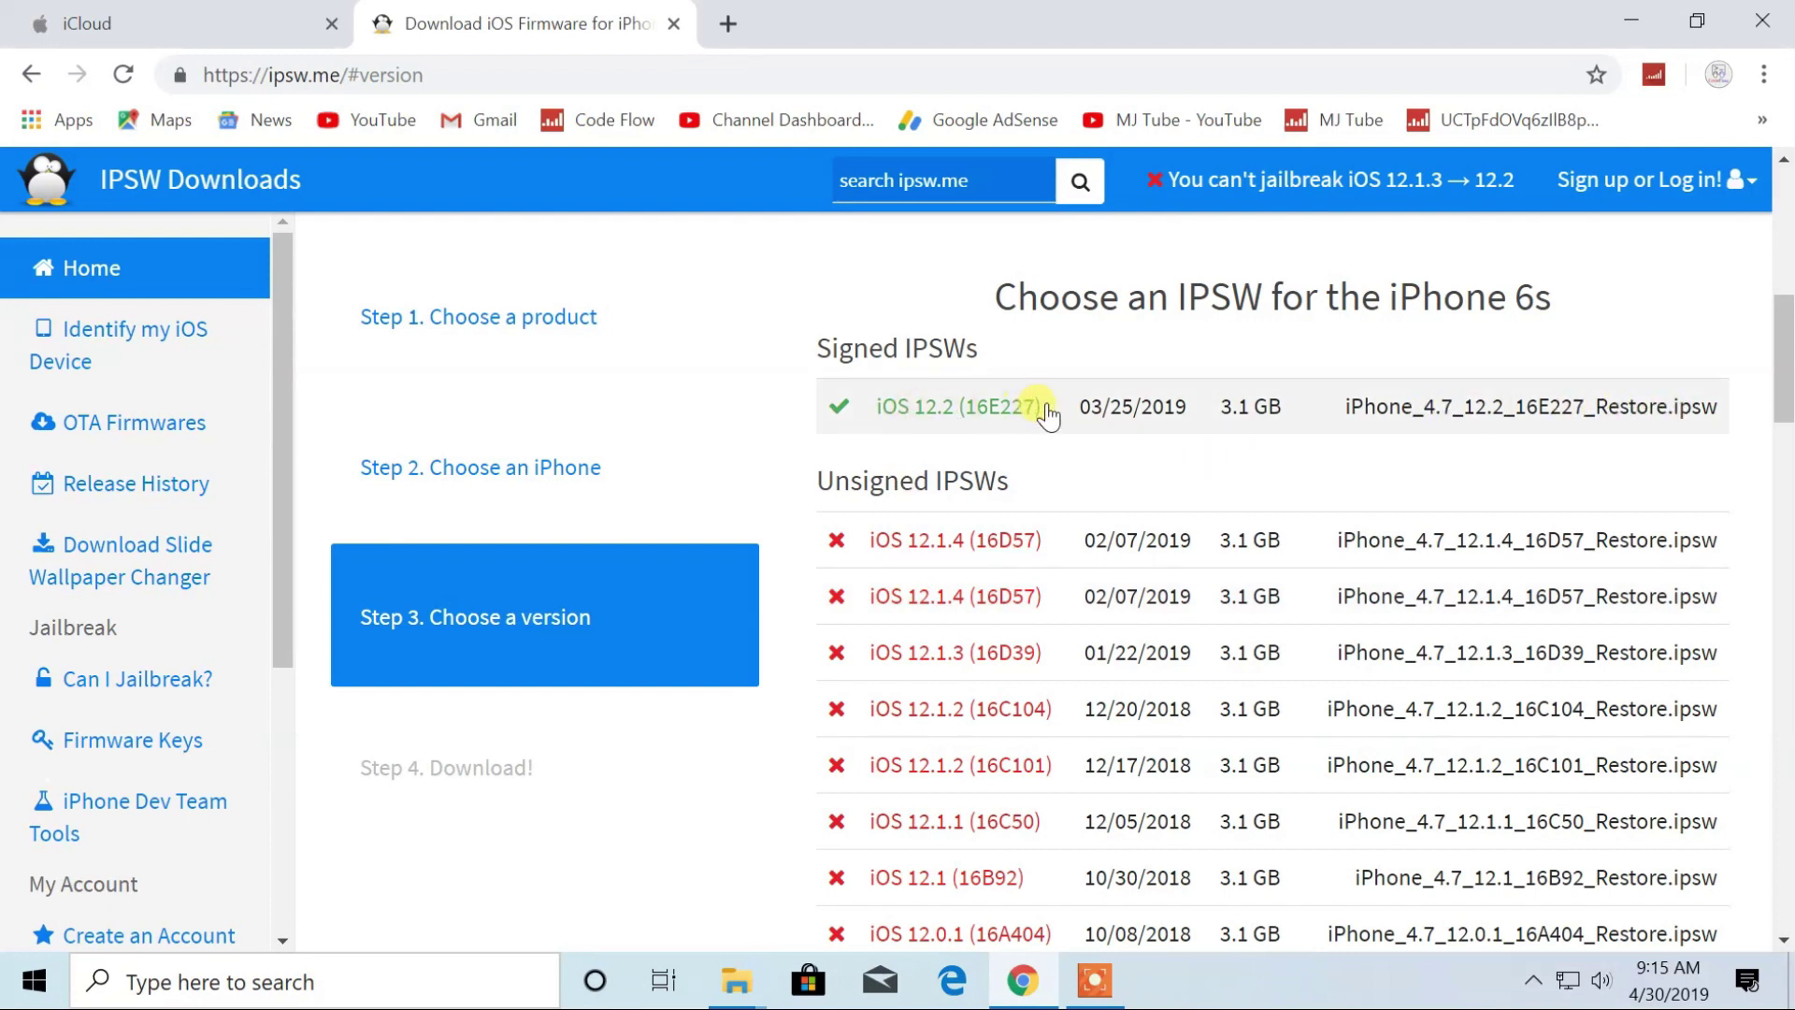
{"action": "left_click_drag", "start_coordinate": [1421, 298], "coordinate": [1557, 299]}
{"action": "left_click", "coordinate": [972, 411]}
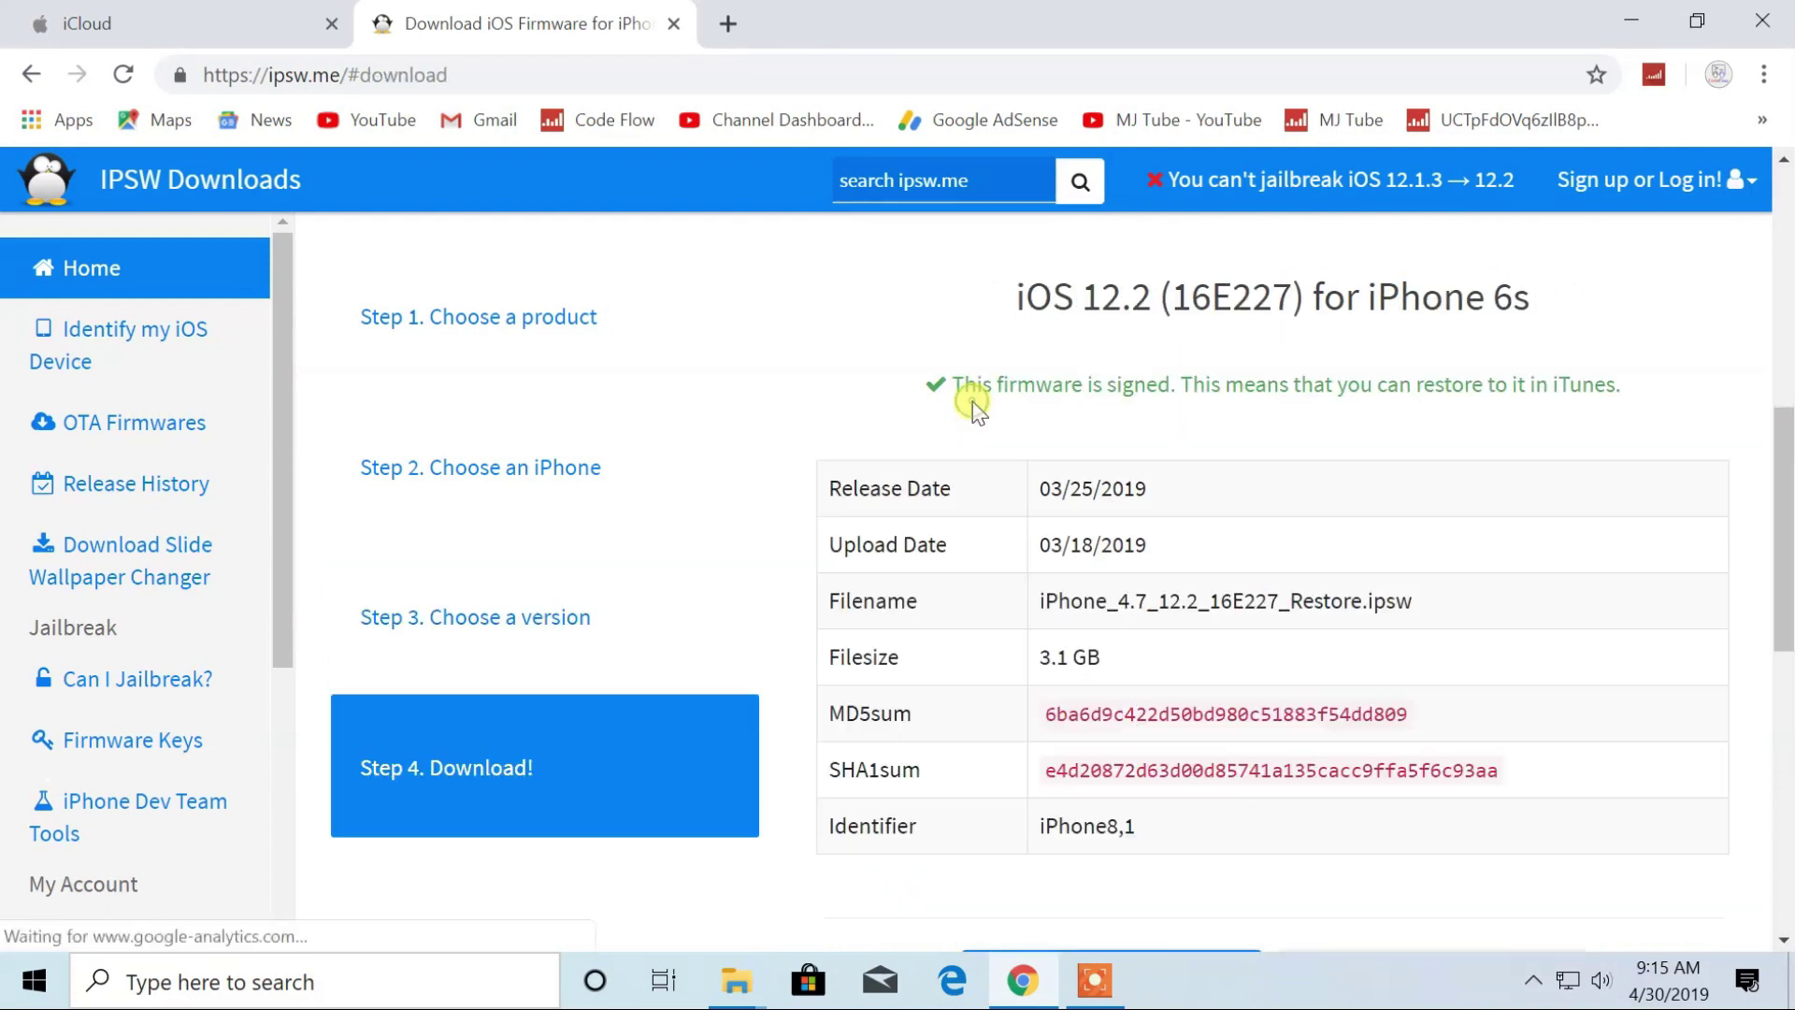
{"action": "left_click_drag", "start_coordinate": [1017, 384], "coordinate": [1645, 392]}
{"action": "scroll", "coordinate": [1264, 439], "scroll_direction": "down", "scroll_amount": 1}
{"action": "scroll", "coordinate": [1346, 393], "scroll_direction": "up", "scroll_amount": 1}
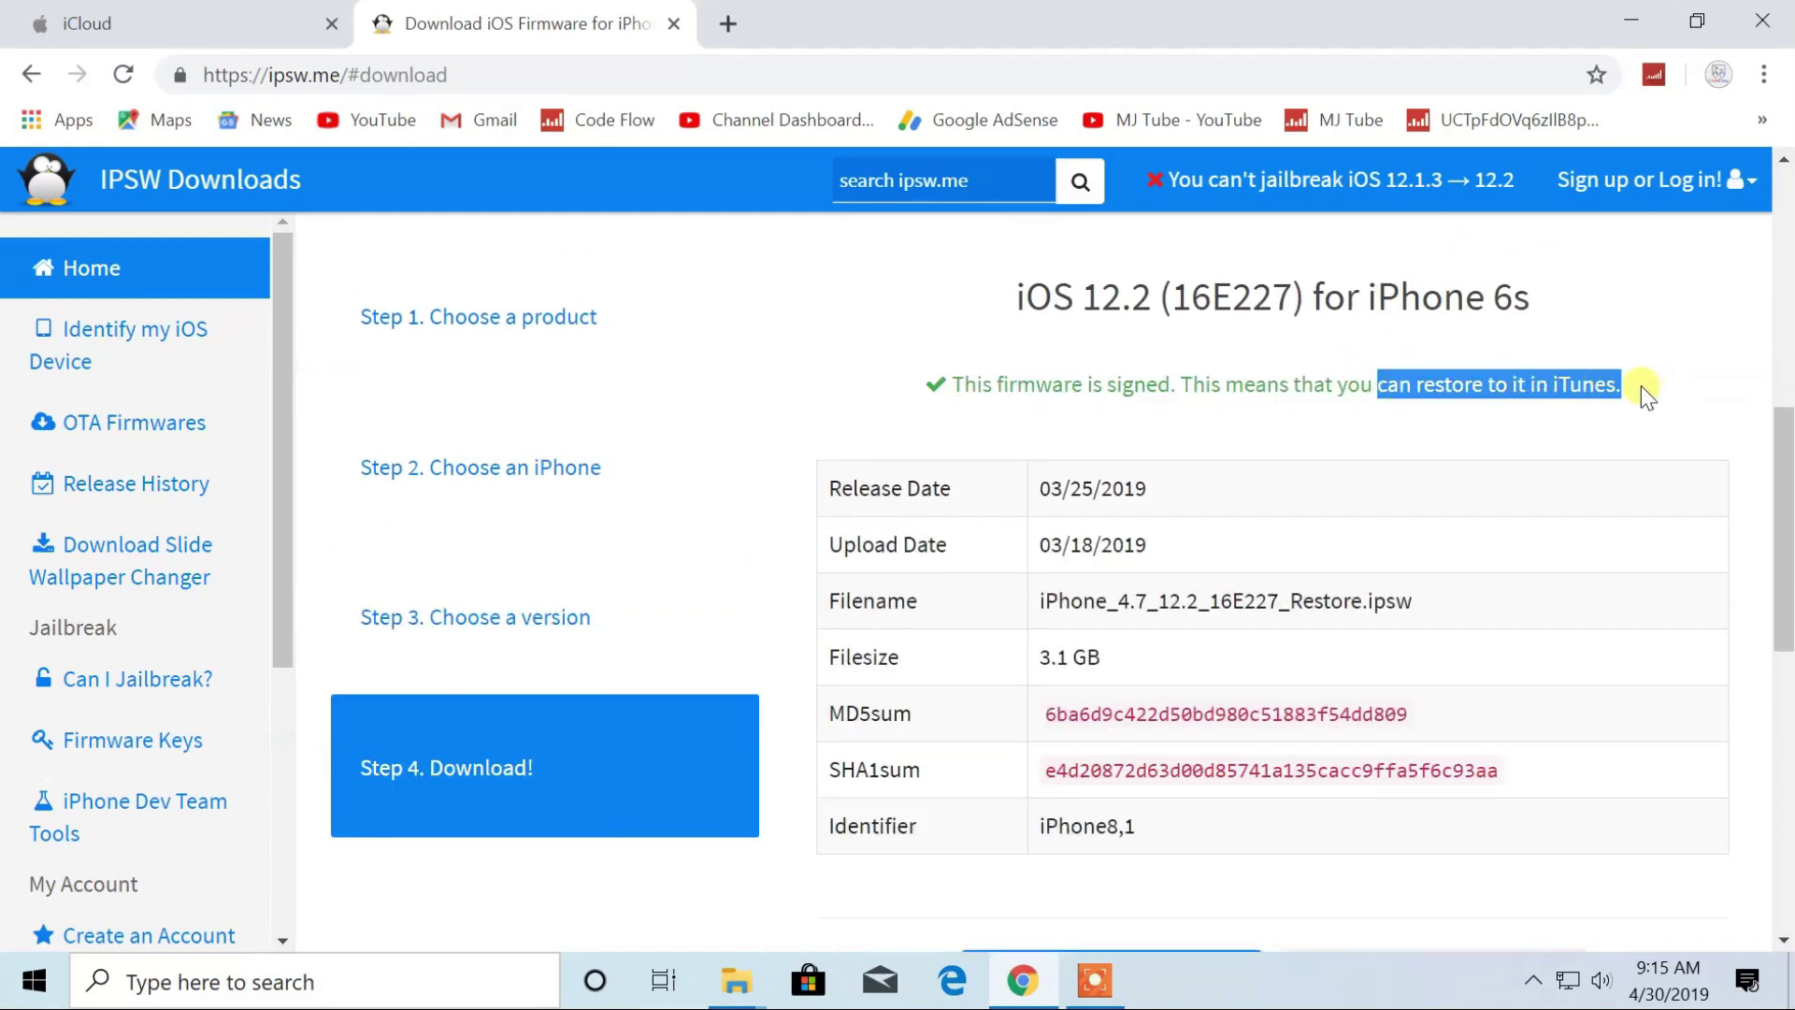
{"action": "scroll", "coordinate": [1547, 446], "scroll_direction": "down", "scroll_amount": 3}
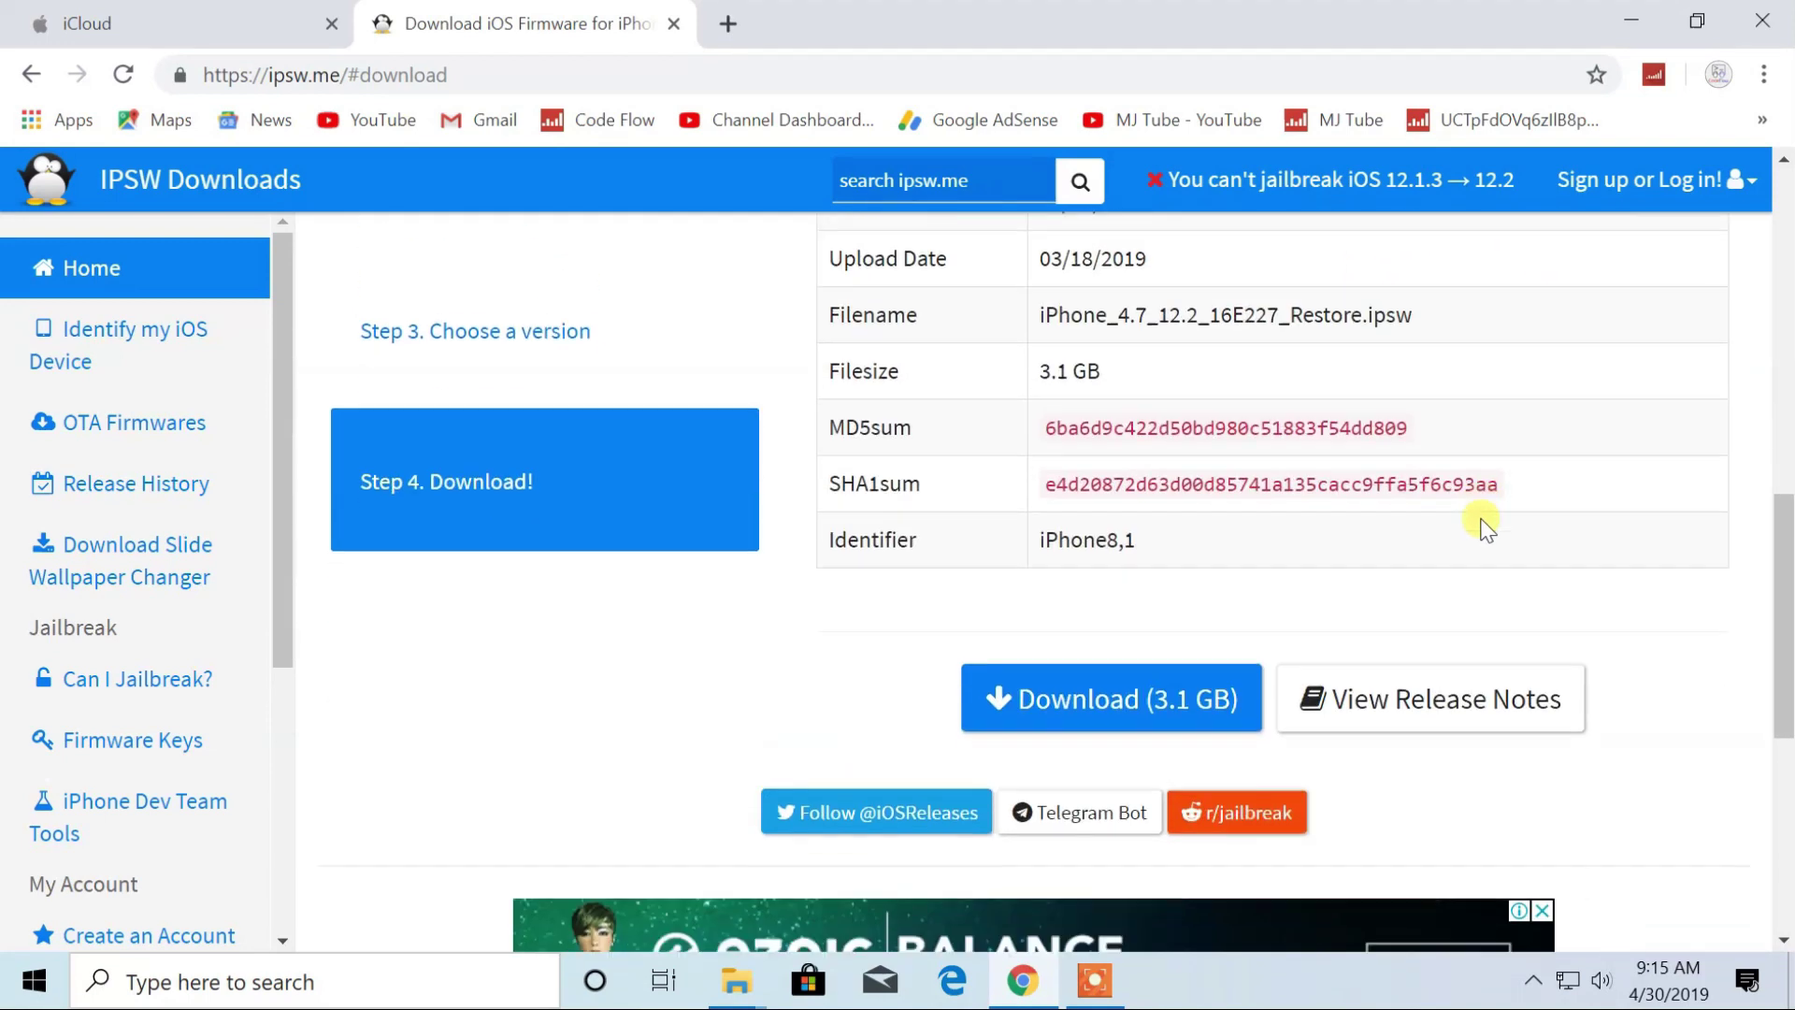
- Download the 3.1 GB firmware file and show it in its folder
{"action": "left_click", "coordinate": [1112, 697]}
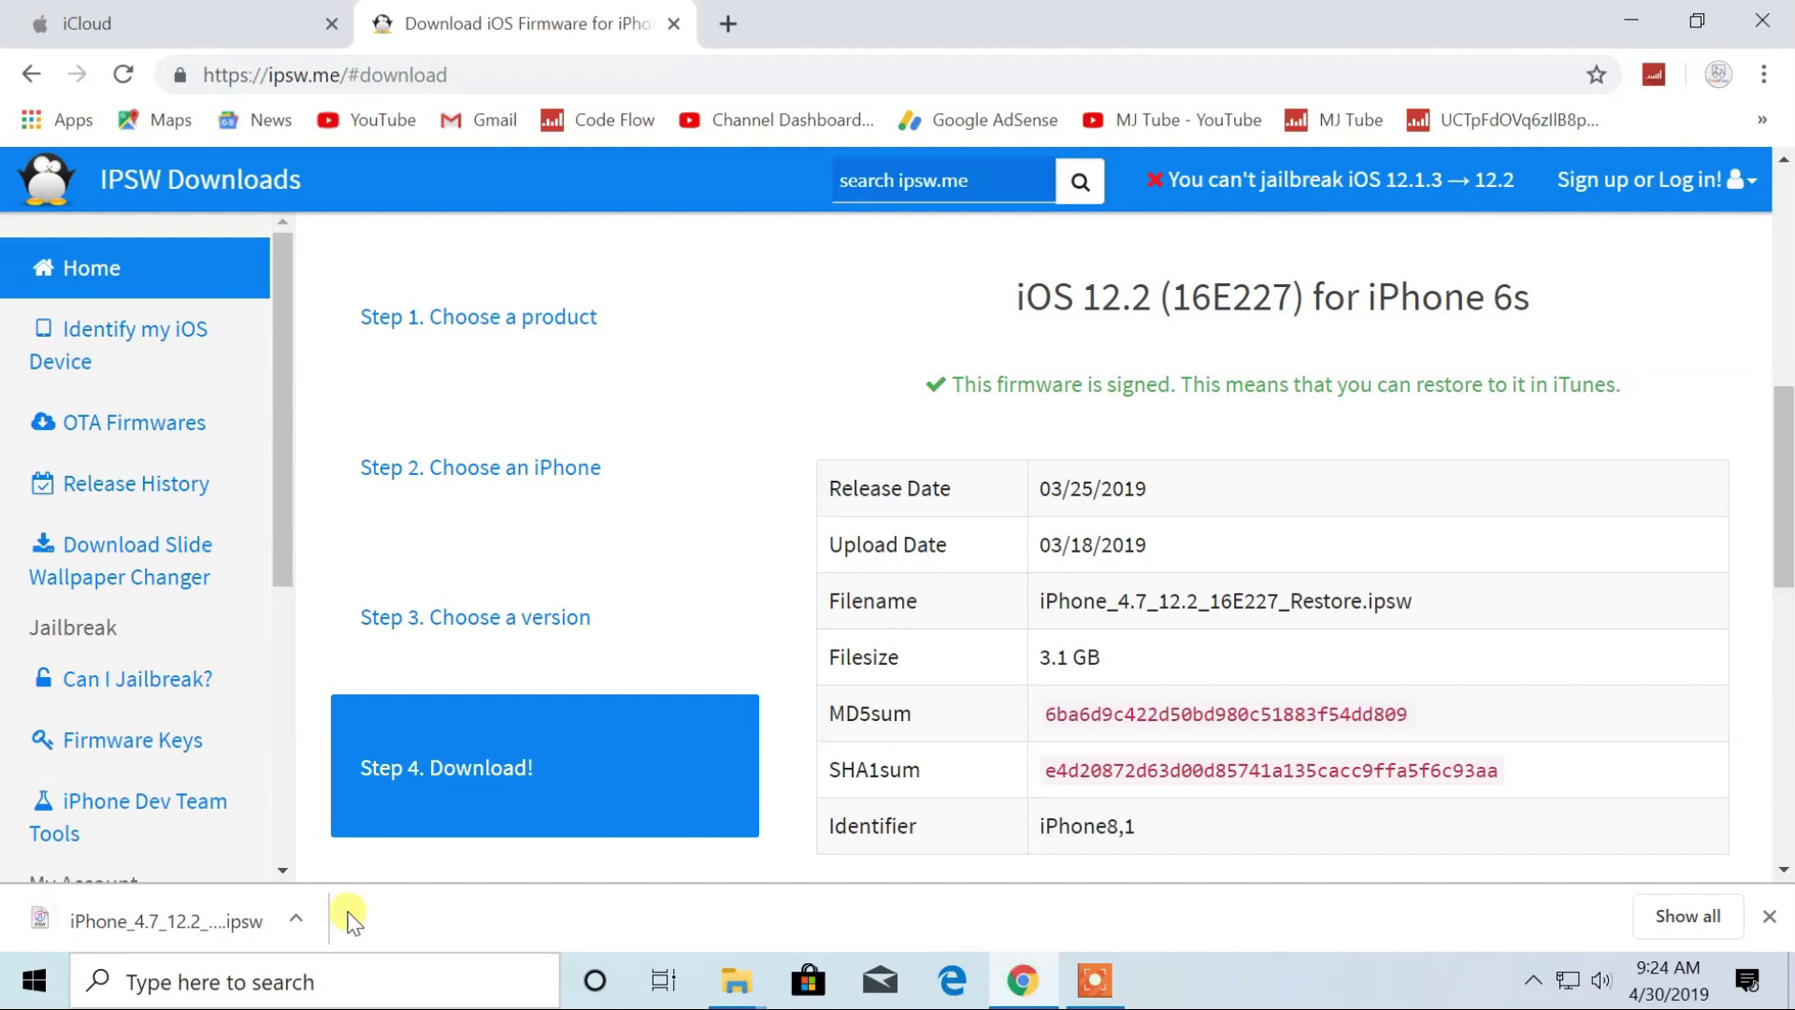
{"action": "left_click", "coordinate": [296, 919]}
{"action": "left_click", "coordinate": [374, 818]}
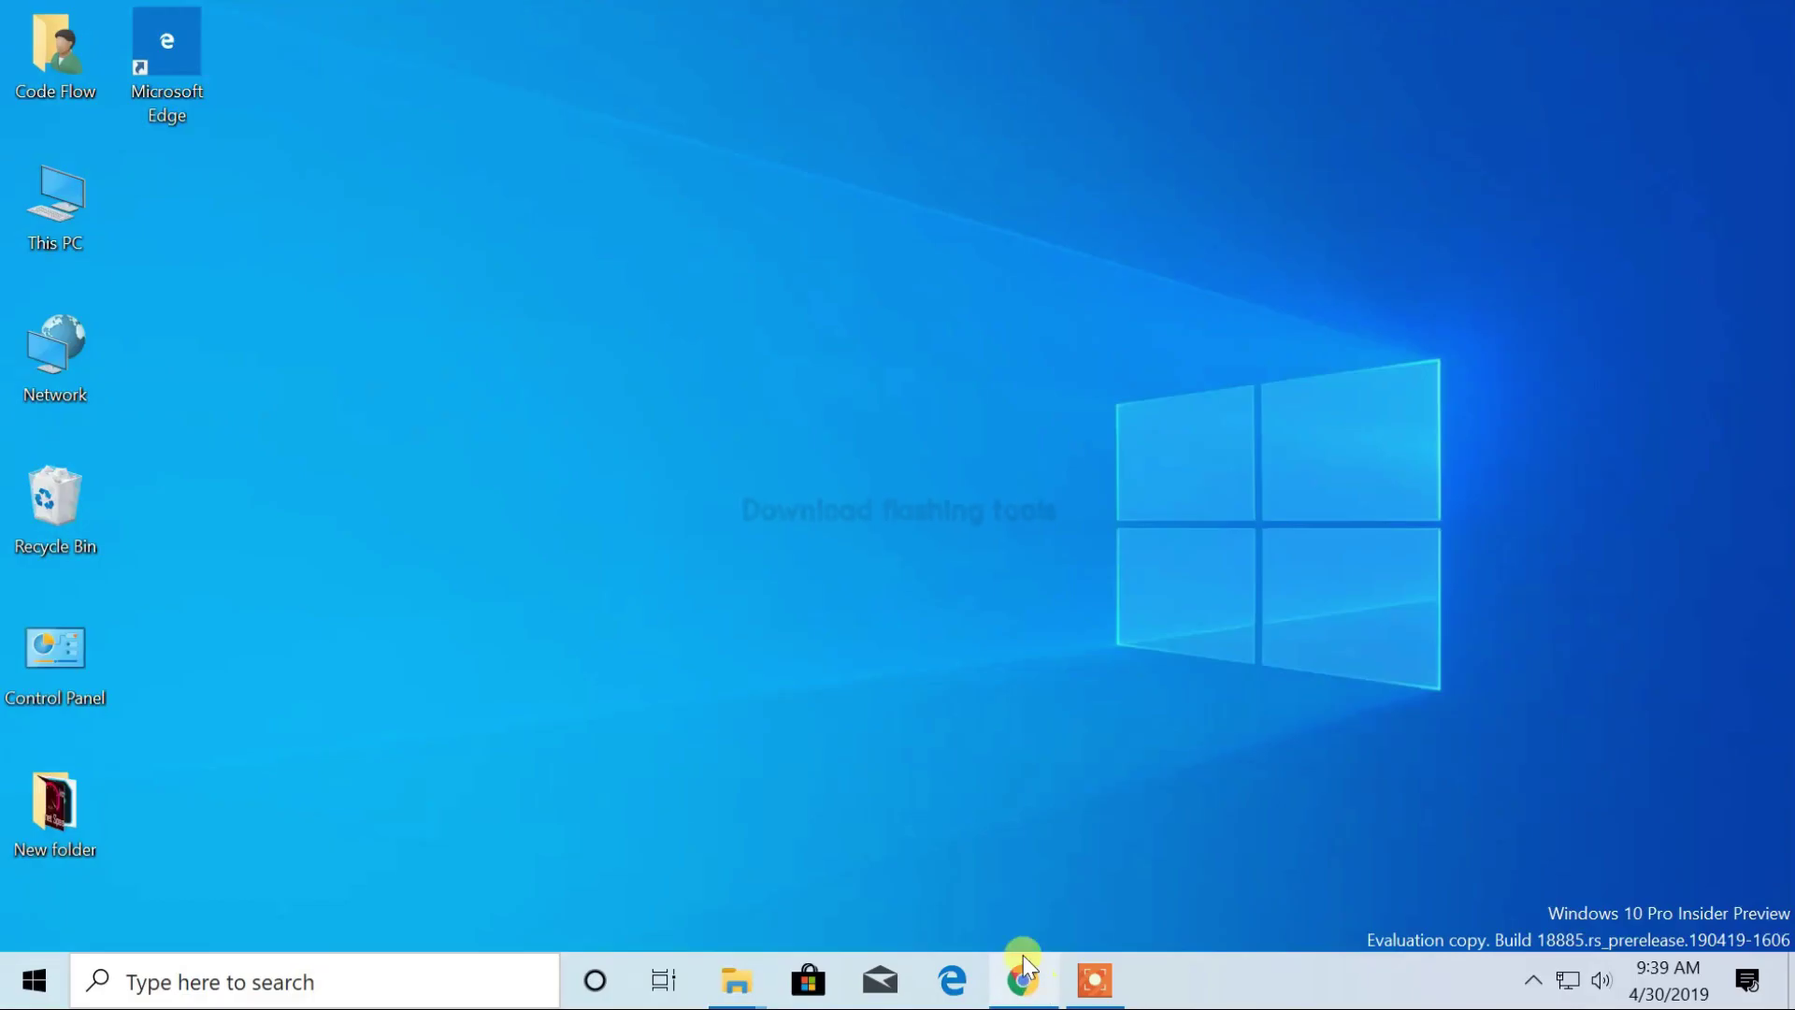
{"action": "right_click", "coordinate": [841, 370]}
{"action": "left_click", "coordinate": [903, 453]}
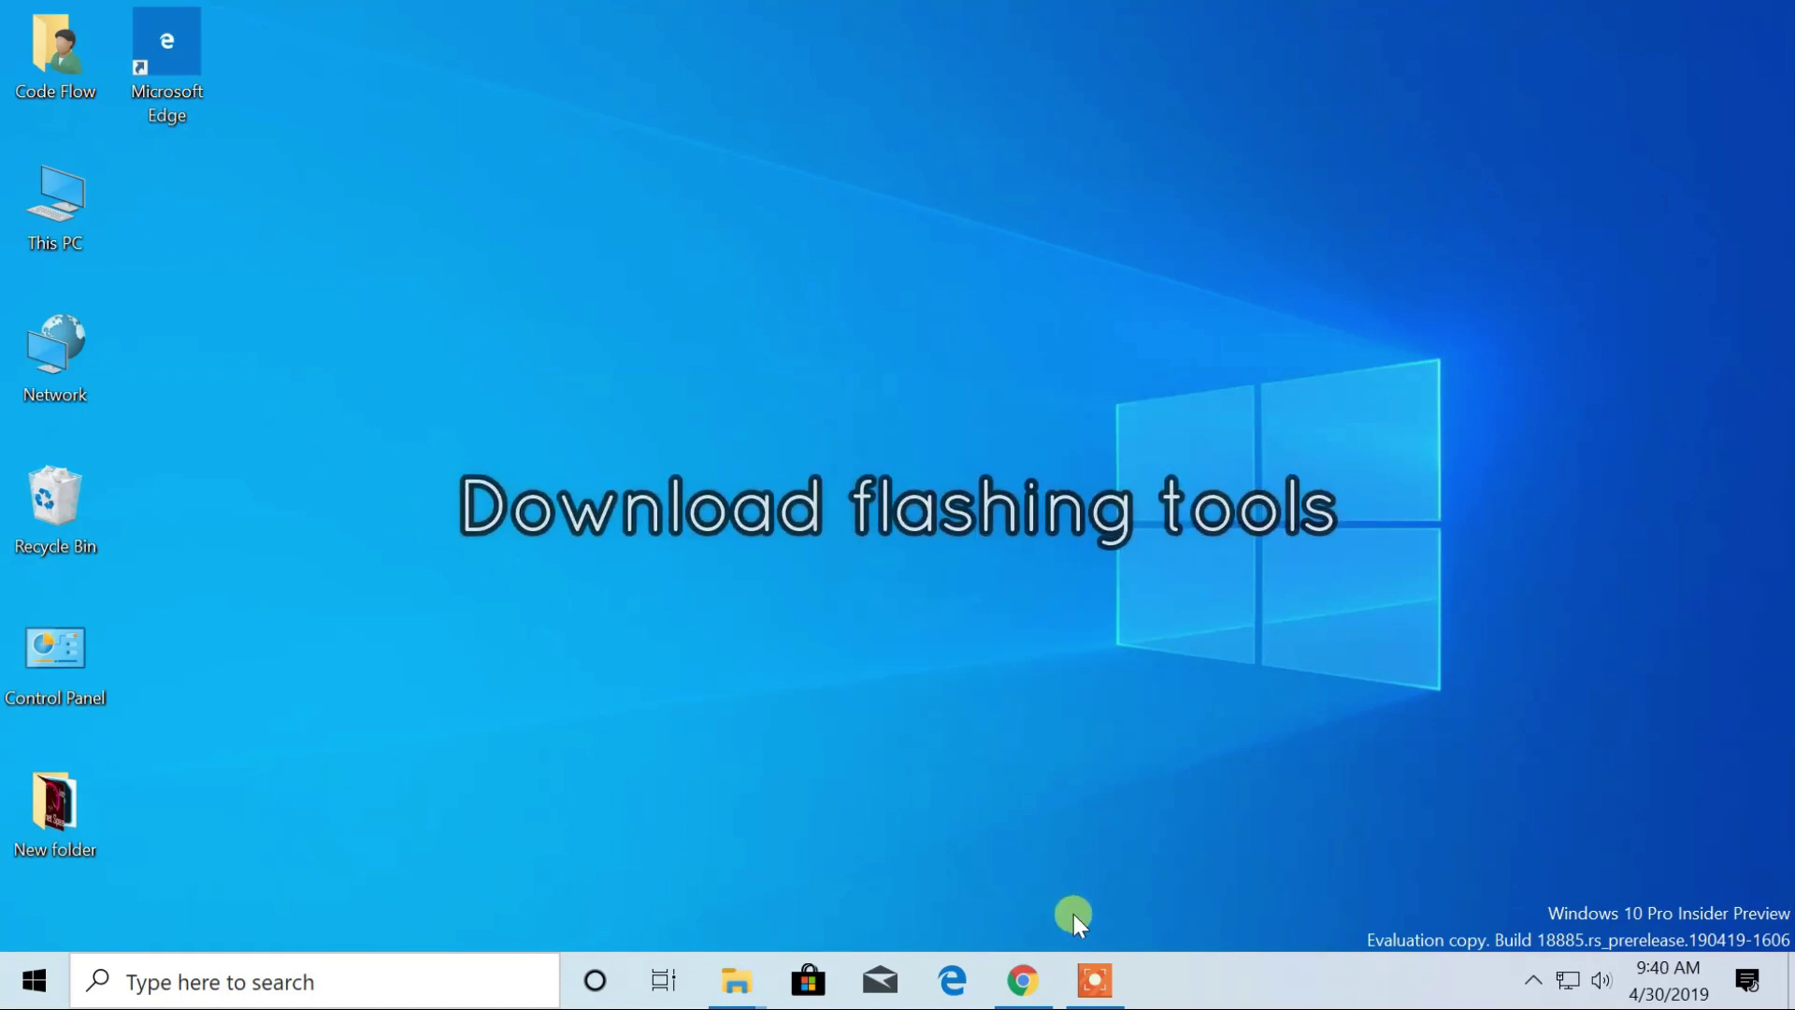
{"action": "left_click", "coordinate": [1023, 979]}
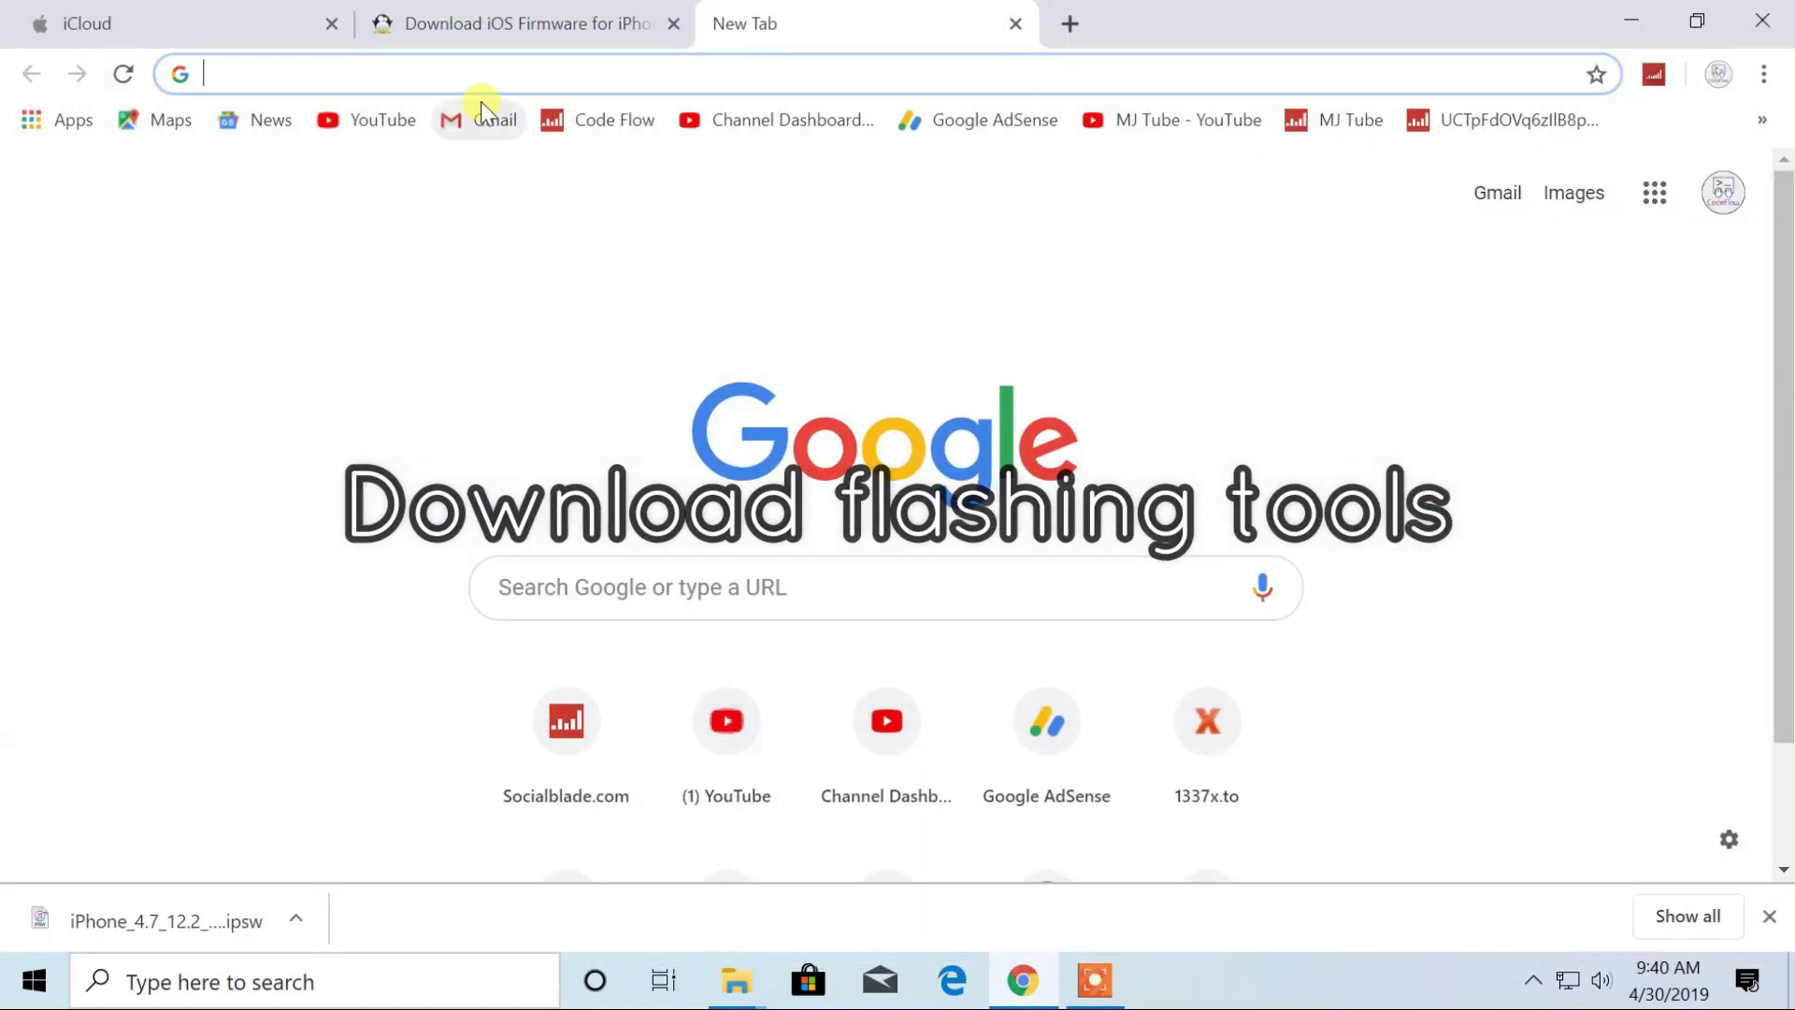
{"action": "type", "text": "http://www.3u.com/"}
{"action": "triple_click", "coordinate": [443, 86]}
{"action": "key", "text": "Return"}
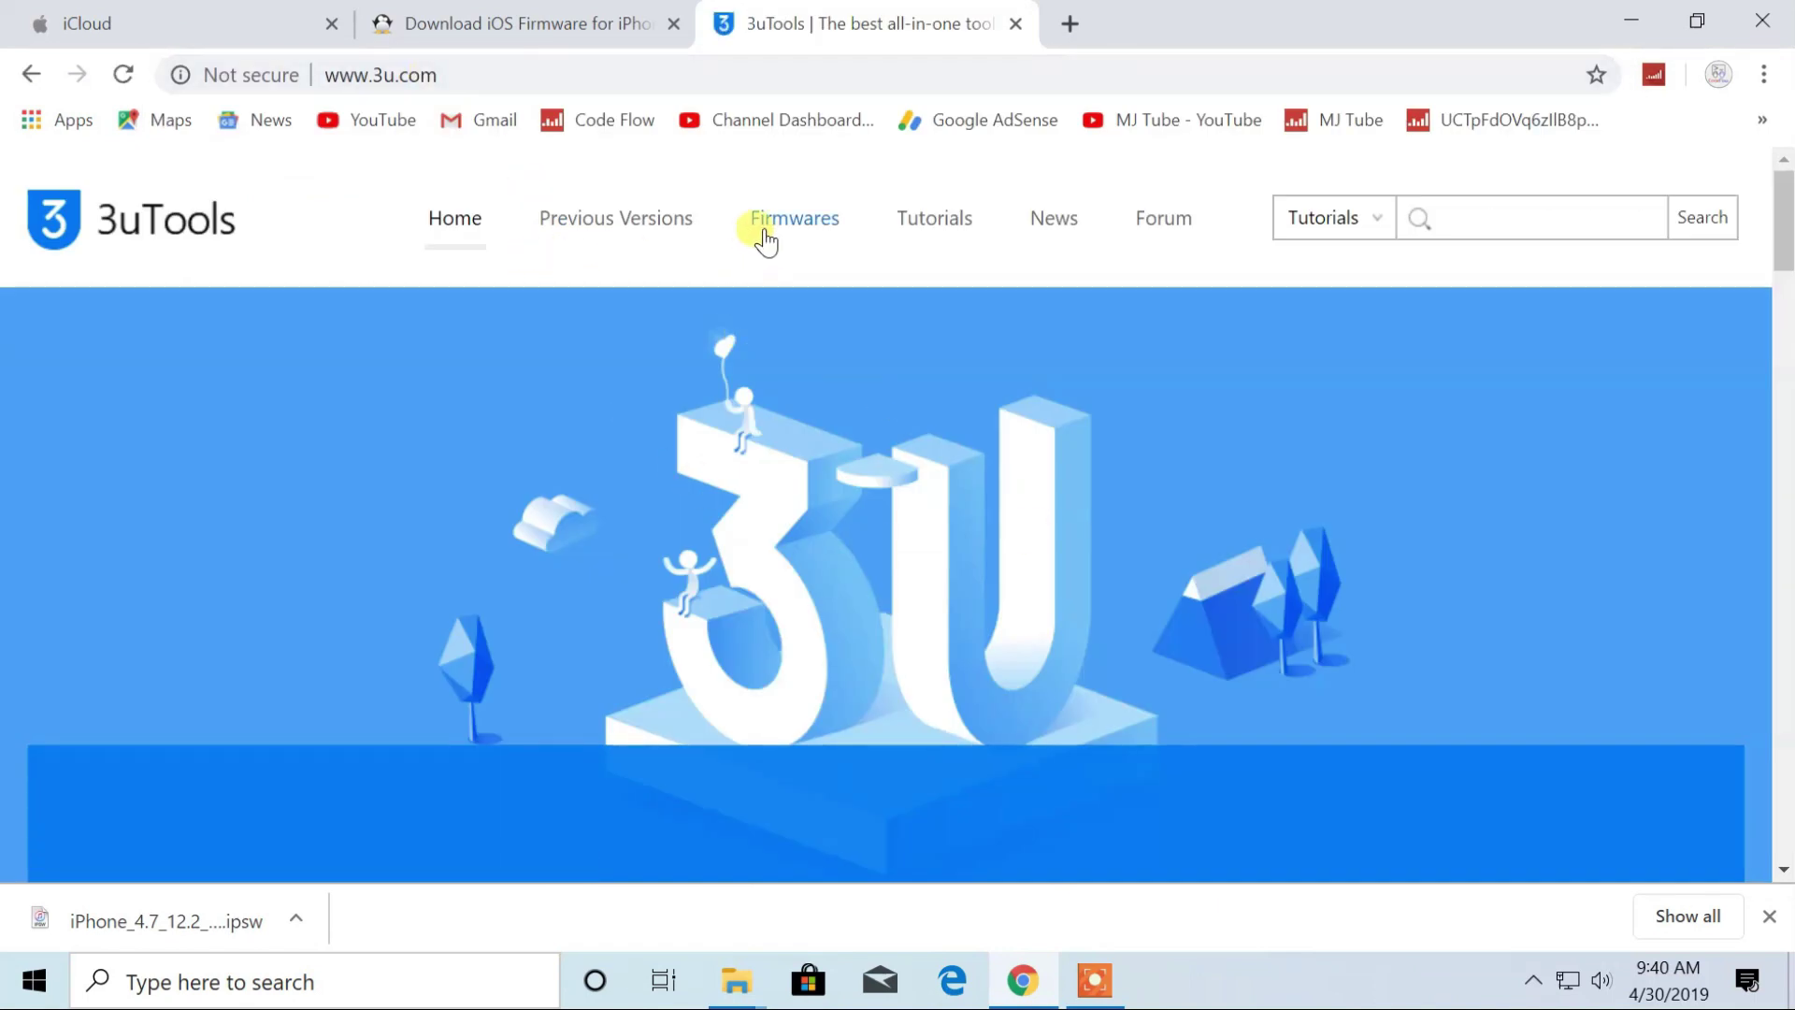
- Download the 3uTools_v2.35_Setup.exe installer (86.7 MB) from 3u.com
{"action": "scroll", "coordinate": [845, 434], "scroll_direction": "down", "scroll_amount": 6}
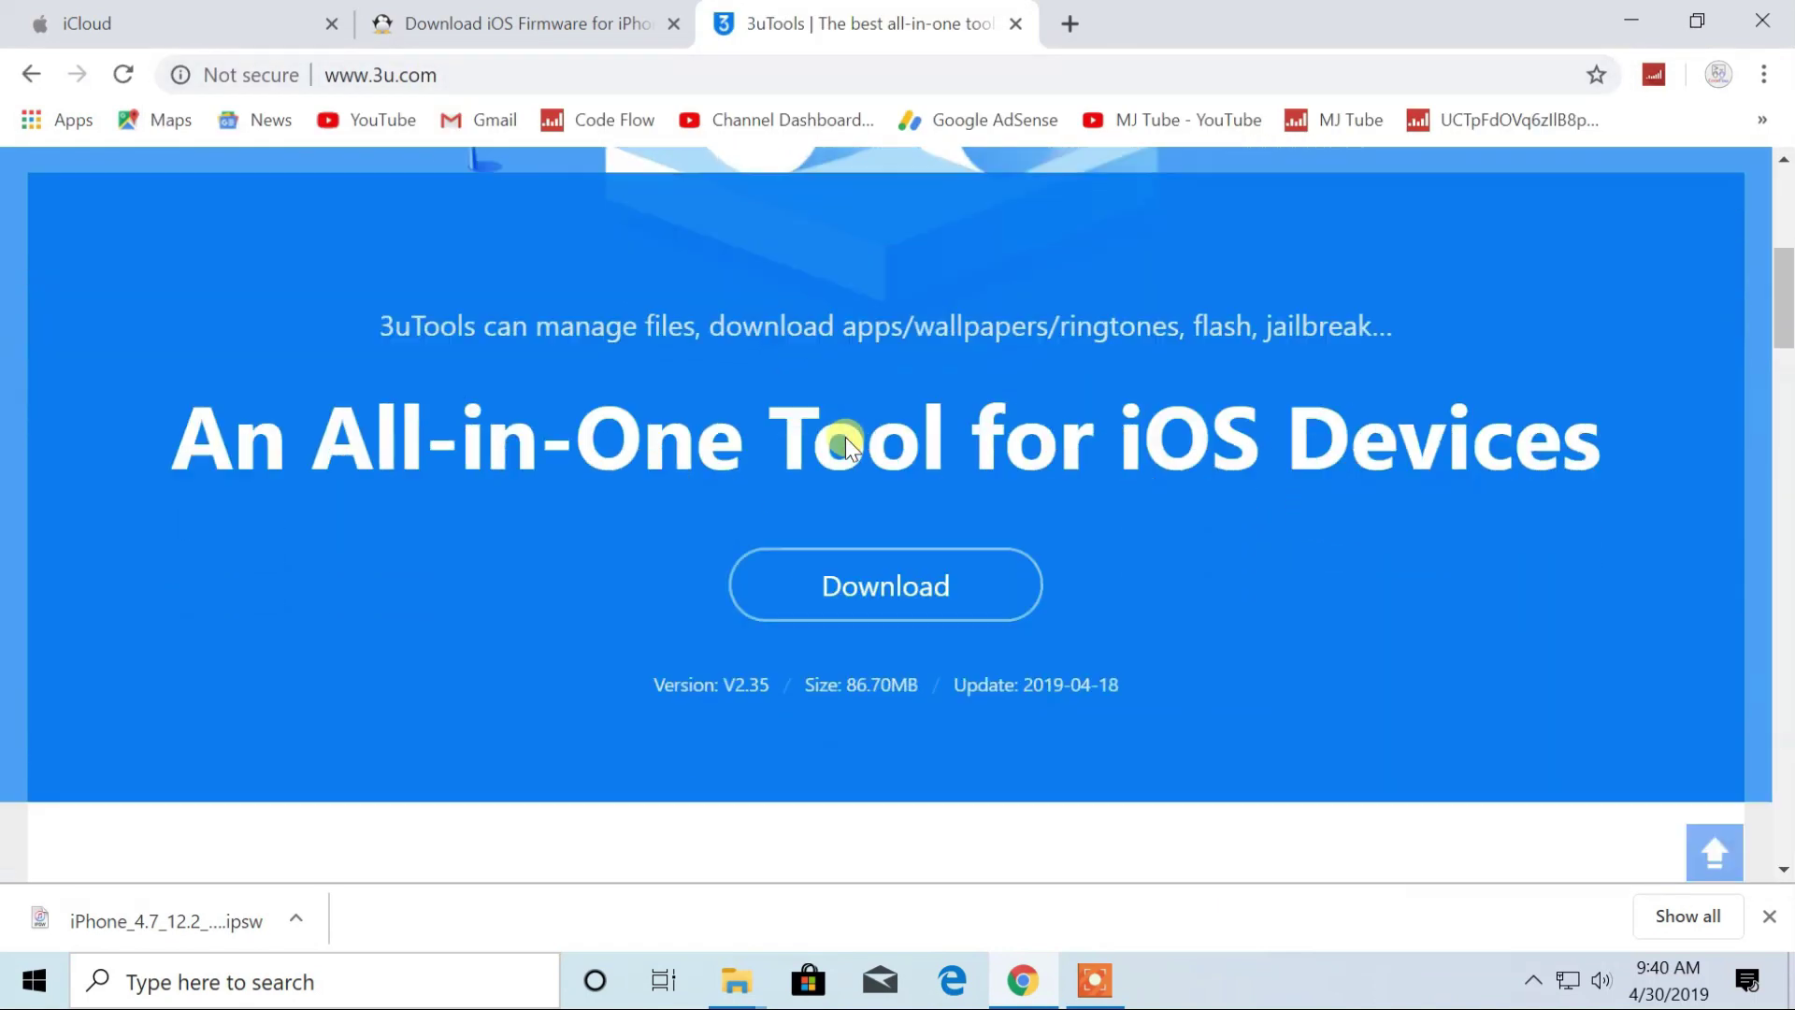
{"action": "left_click", "coordinate": [924, 600]}
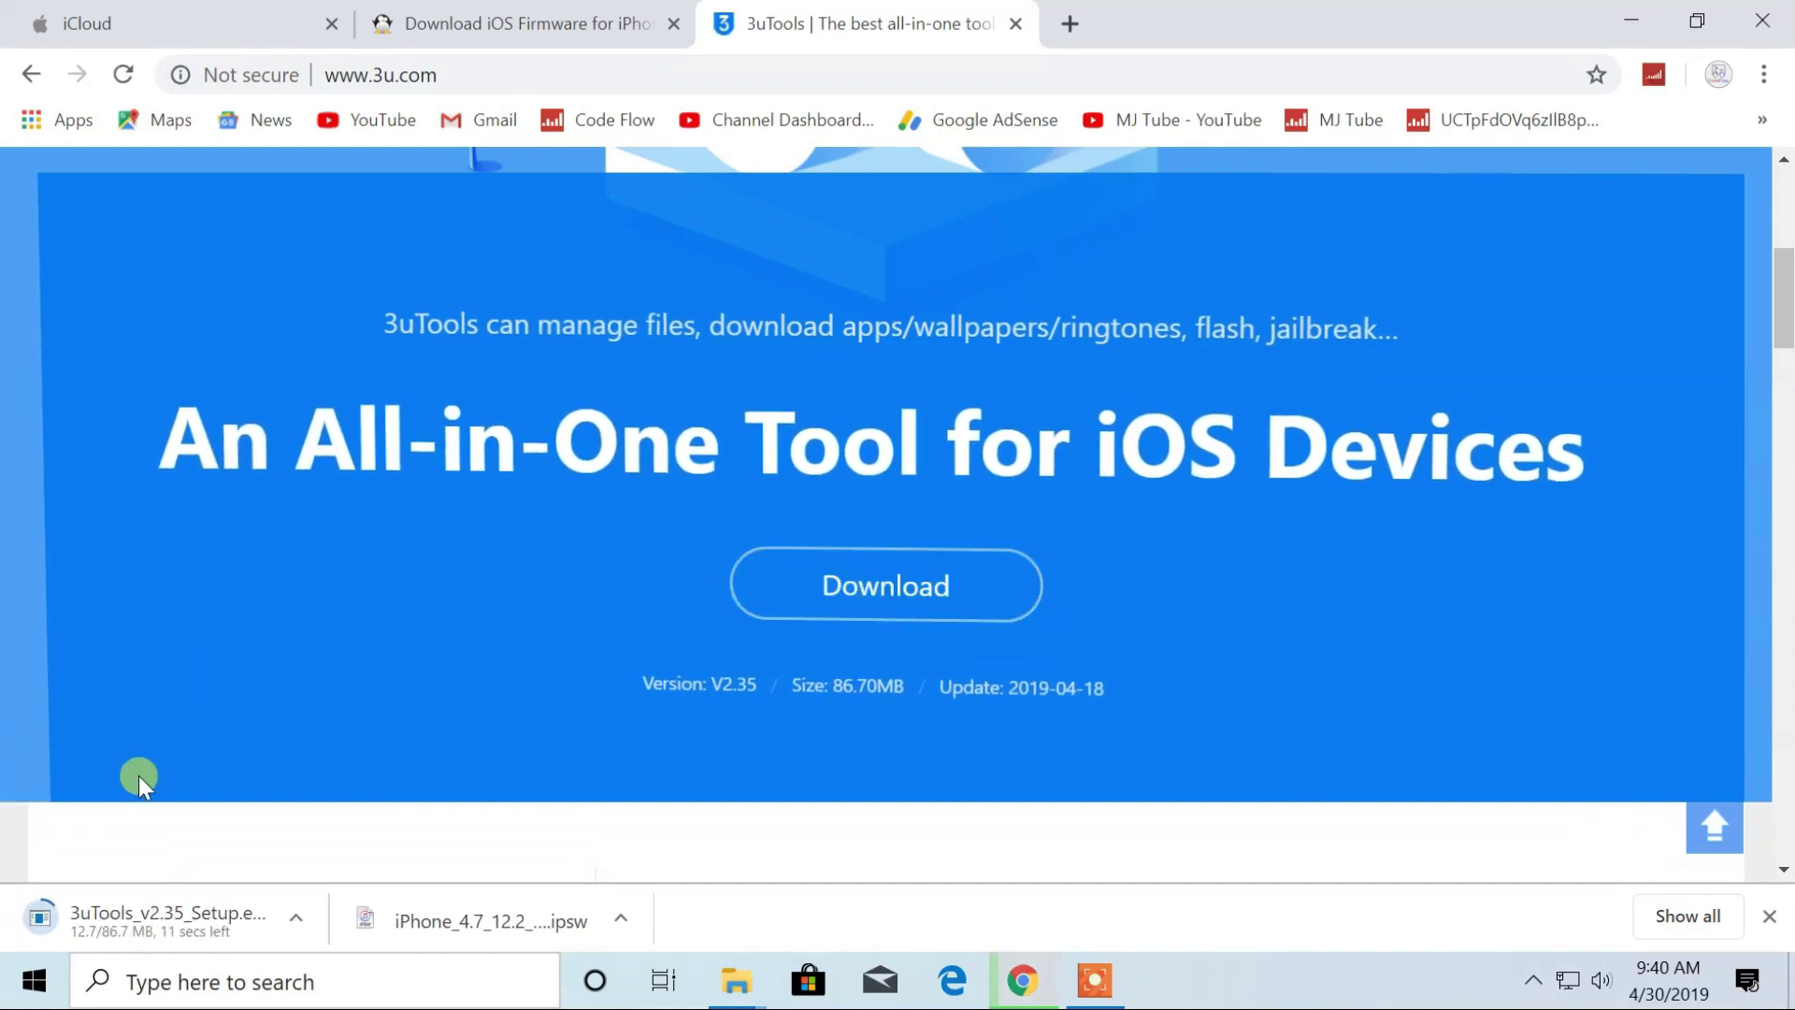
{"action": "scroll", "coordinate": [353, 804], "scroll_direction": "down", "scroll_amount": 8}
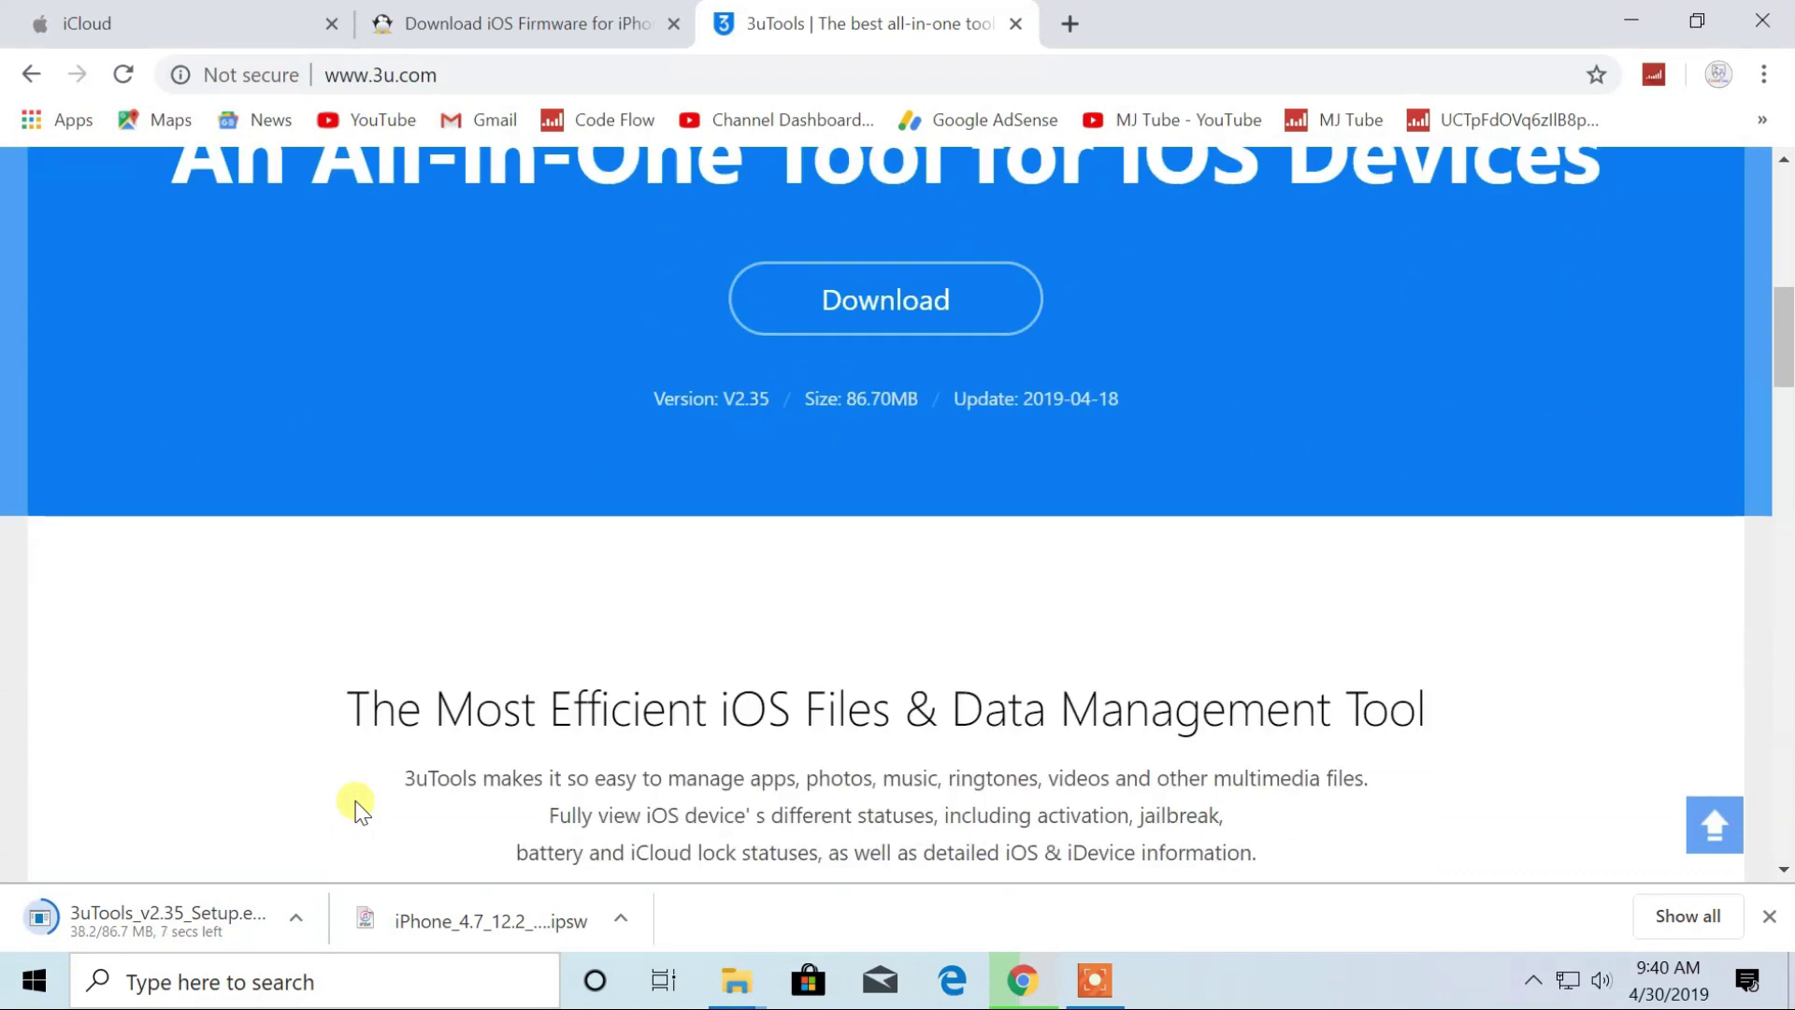
{"action": "scroll", "coordinate": [356, 812], "scroll_direction": "down", "scroll_amount": 20}
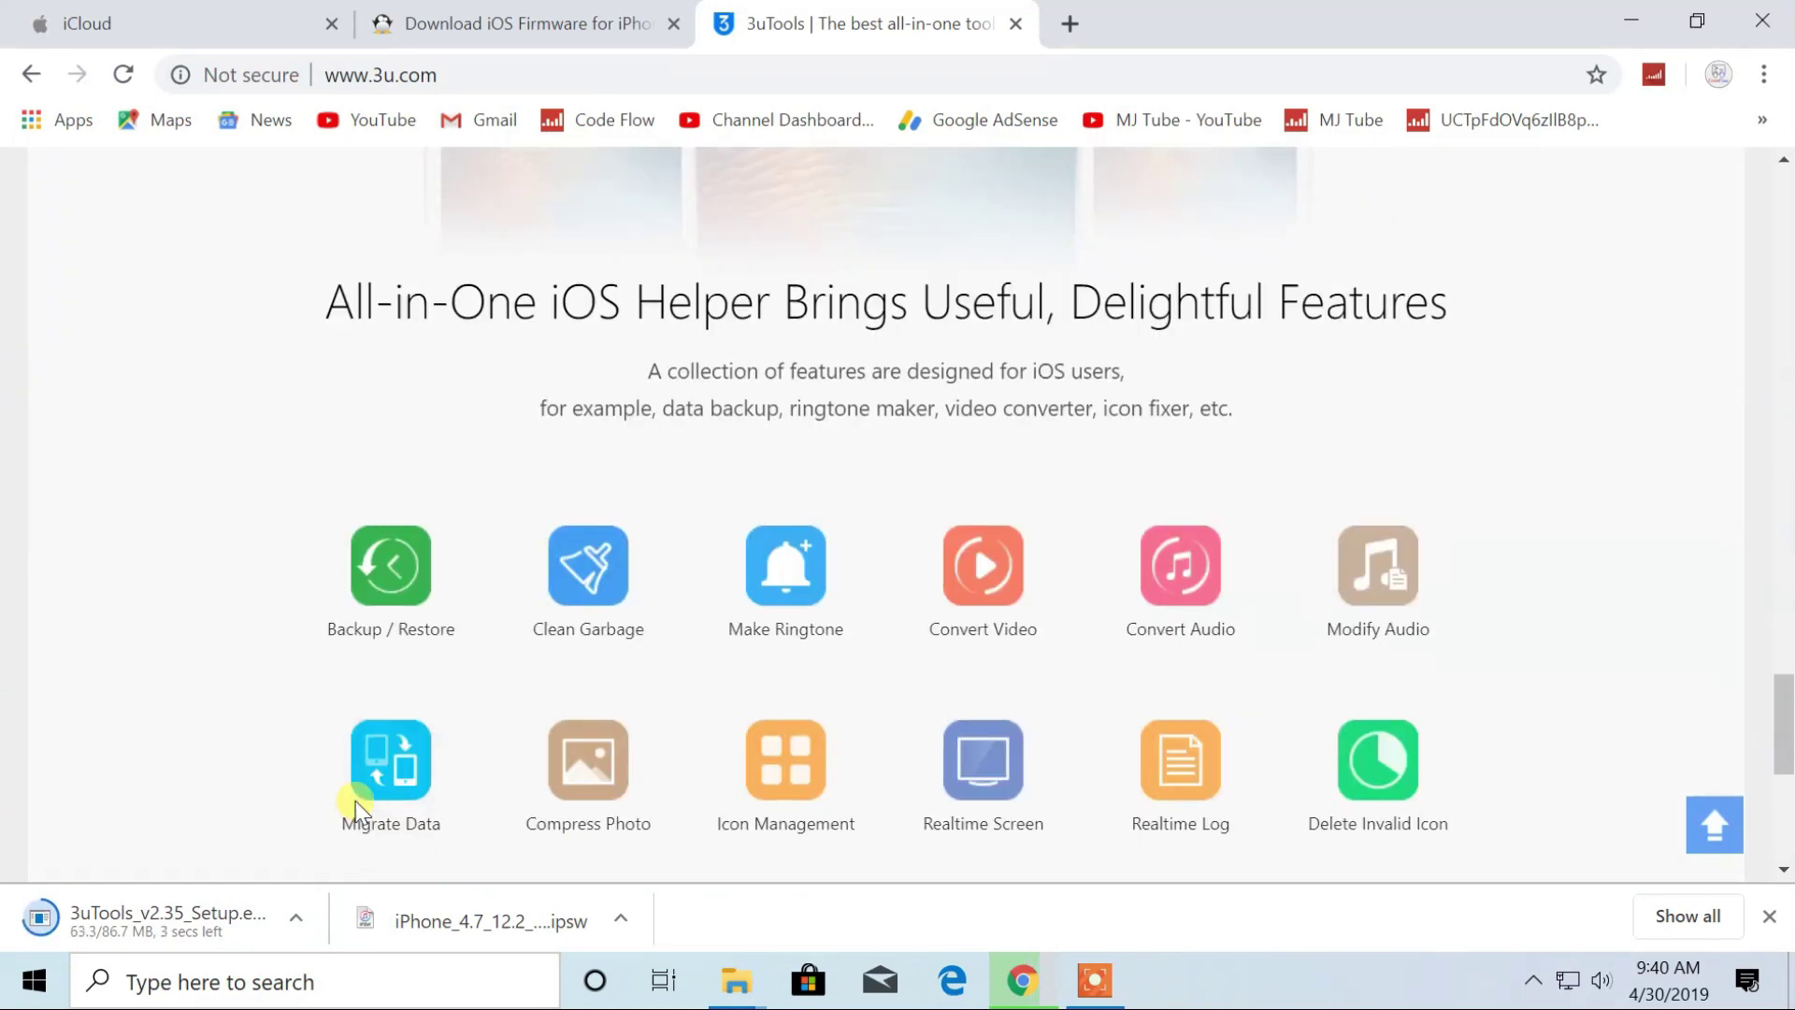
{"action": "scroll", "coordinate": [355, 810], "scroll_direction": "up", "scroll_amount": 20}
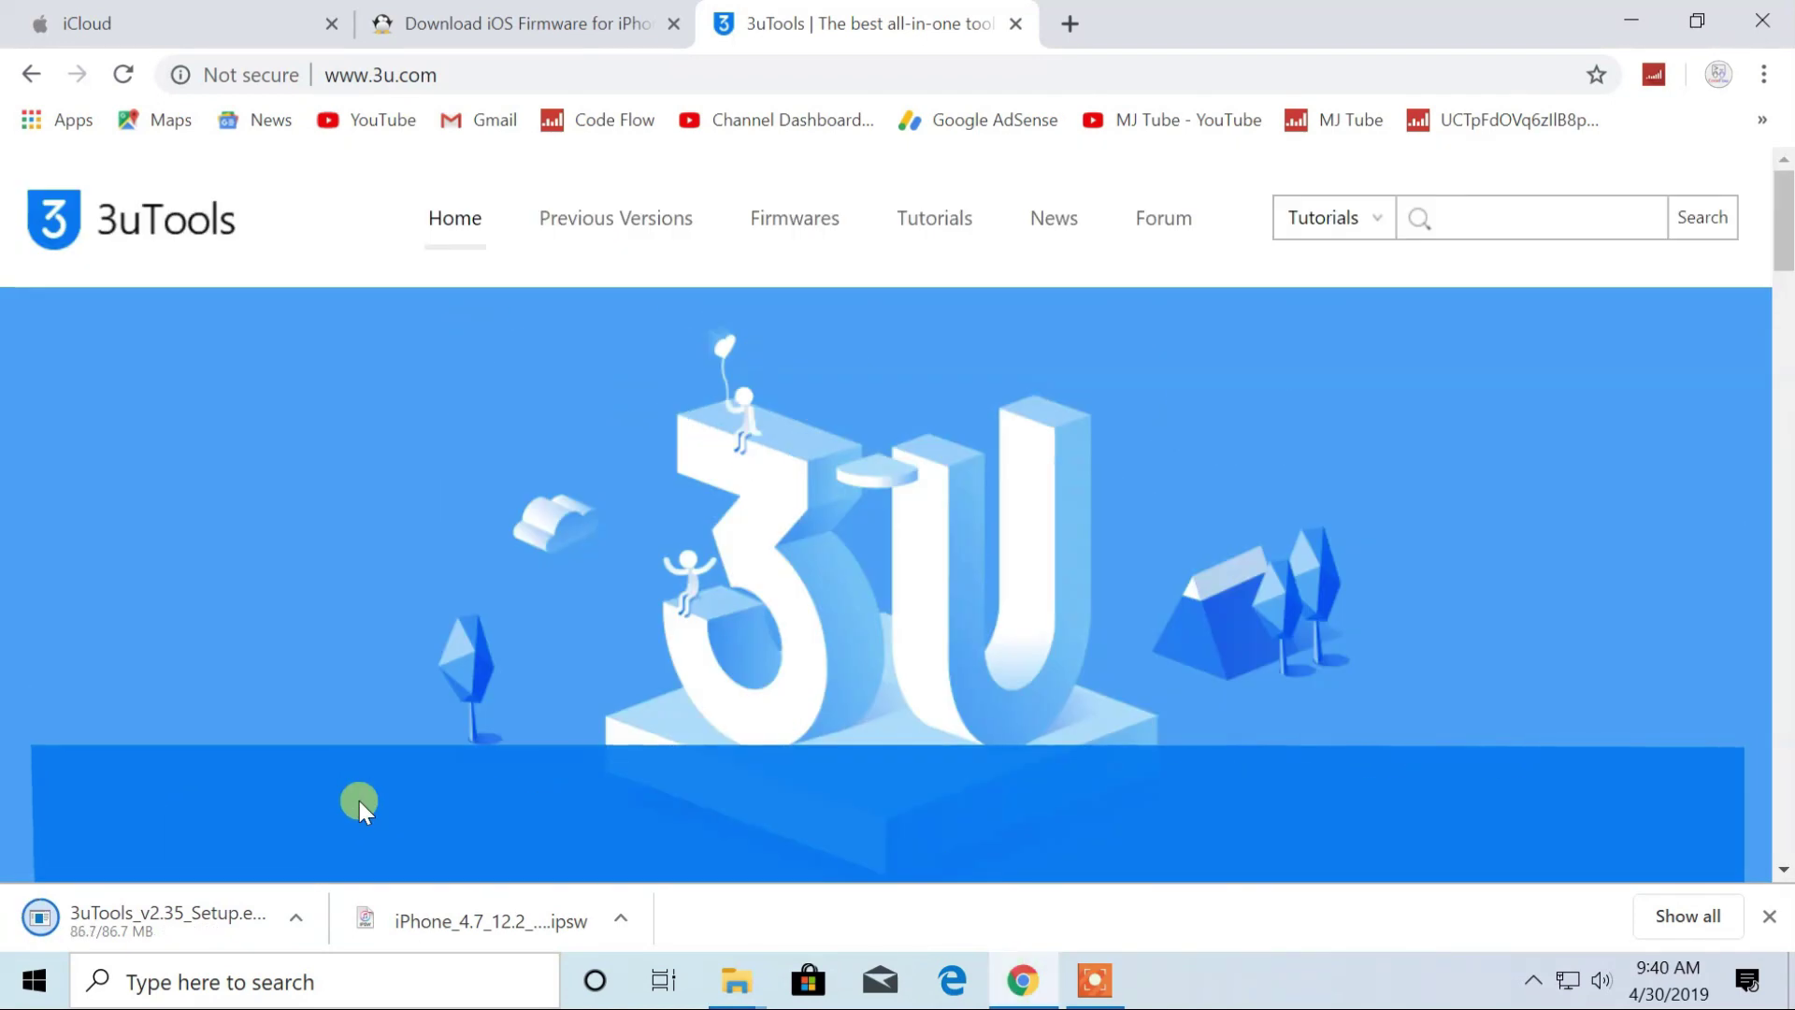
- Run 3uTools_v2.35_Setup.exe and install 3uTools at its default location
{"action": "left_click", "coordinate": [166, 928]}
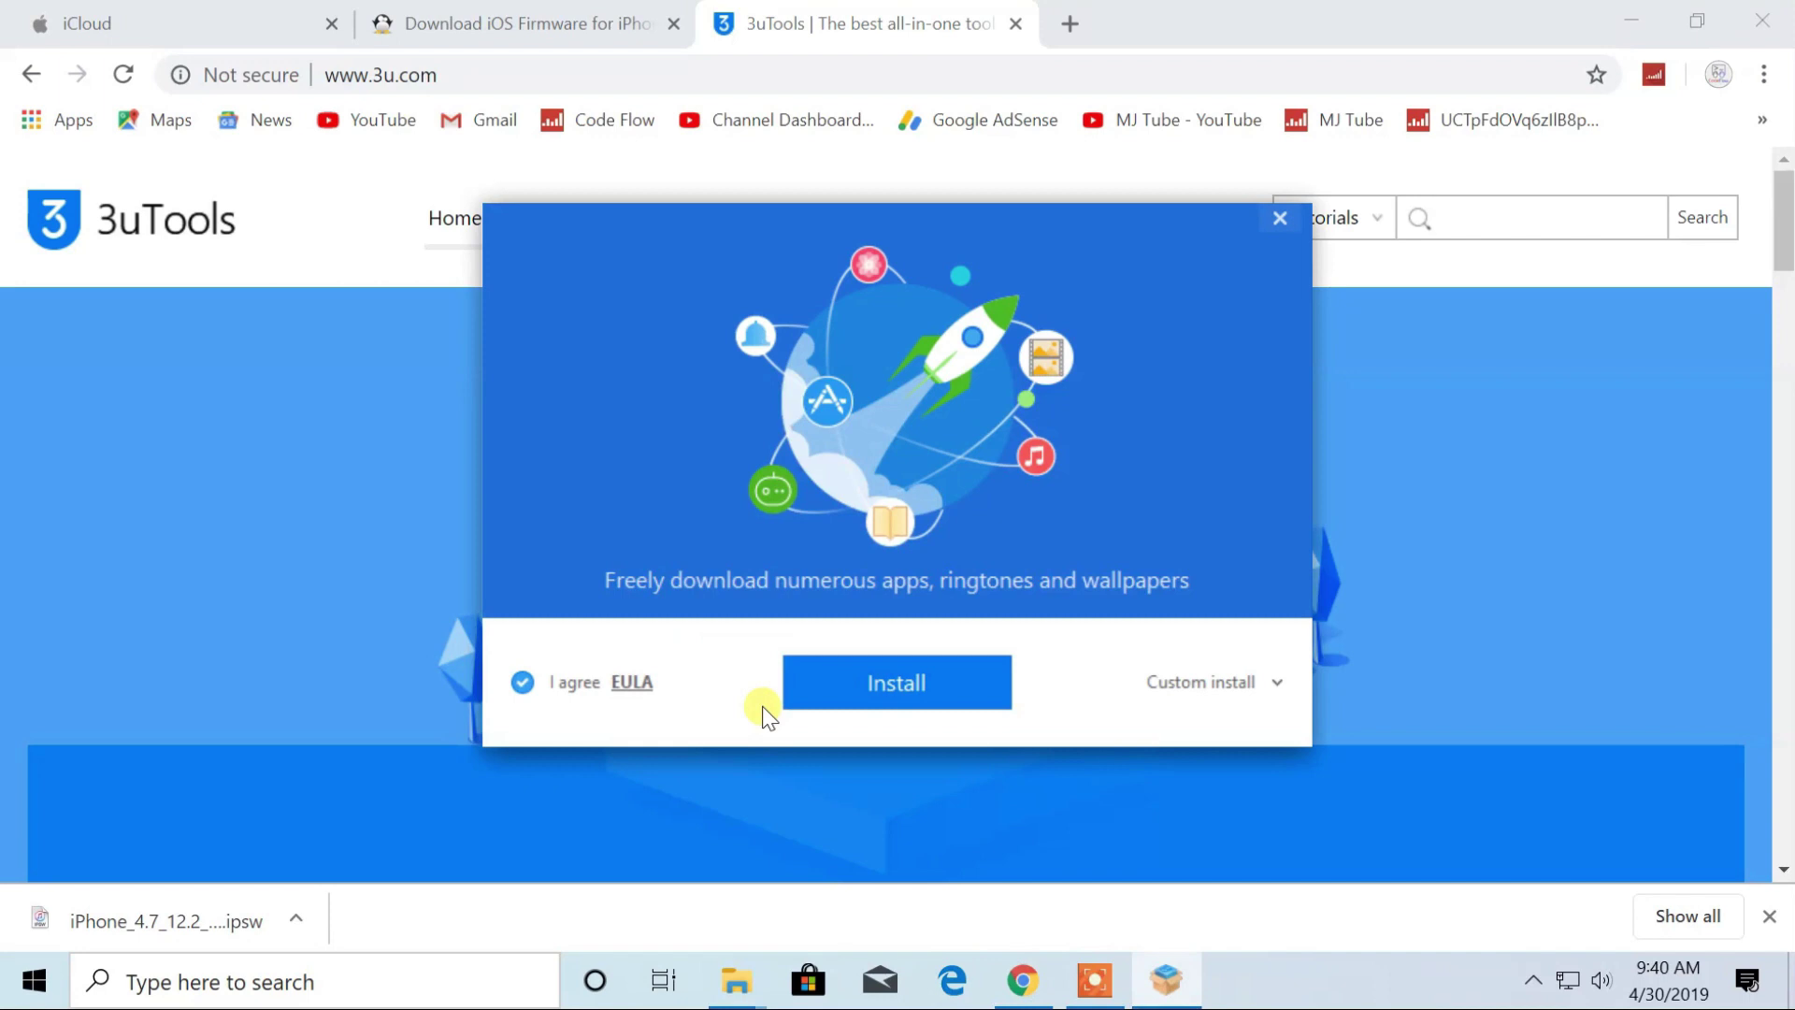
{"action": "left_click", "coordinate": [1244, 697]}
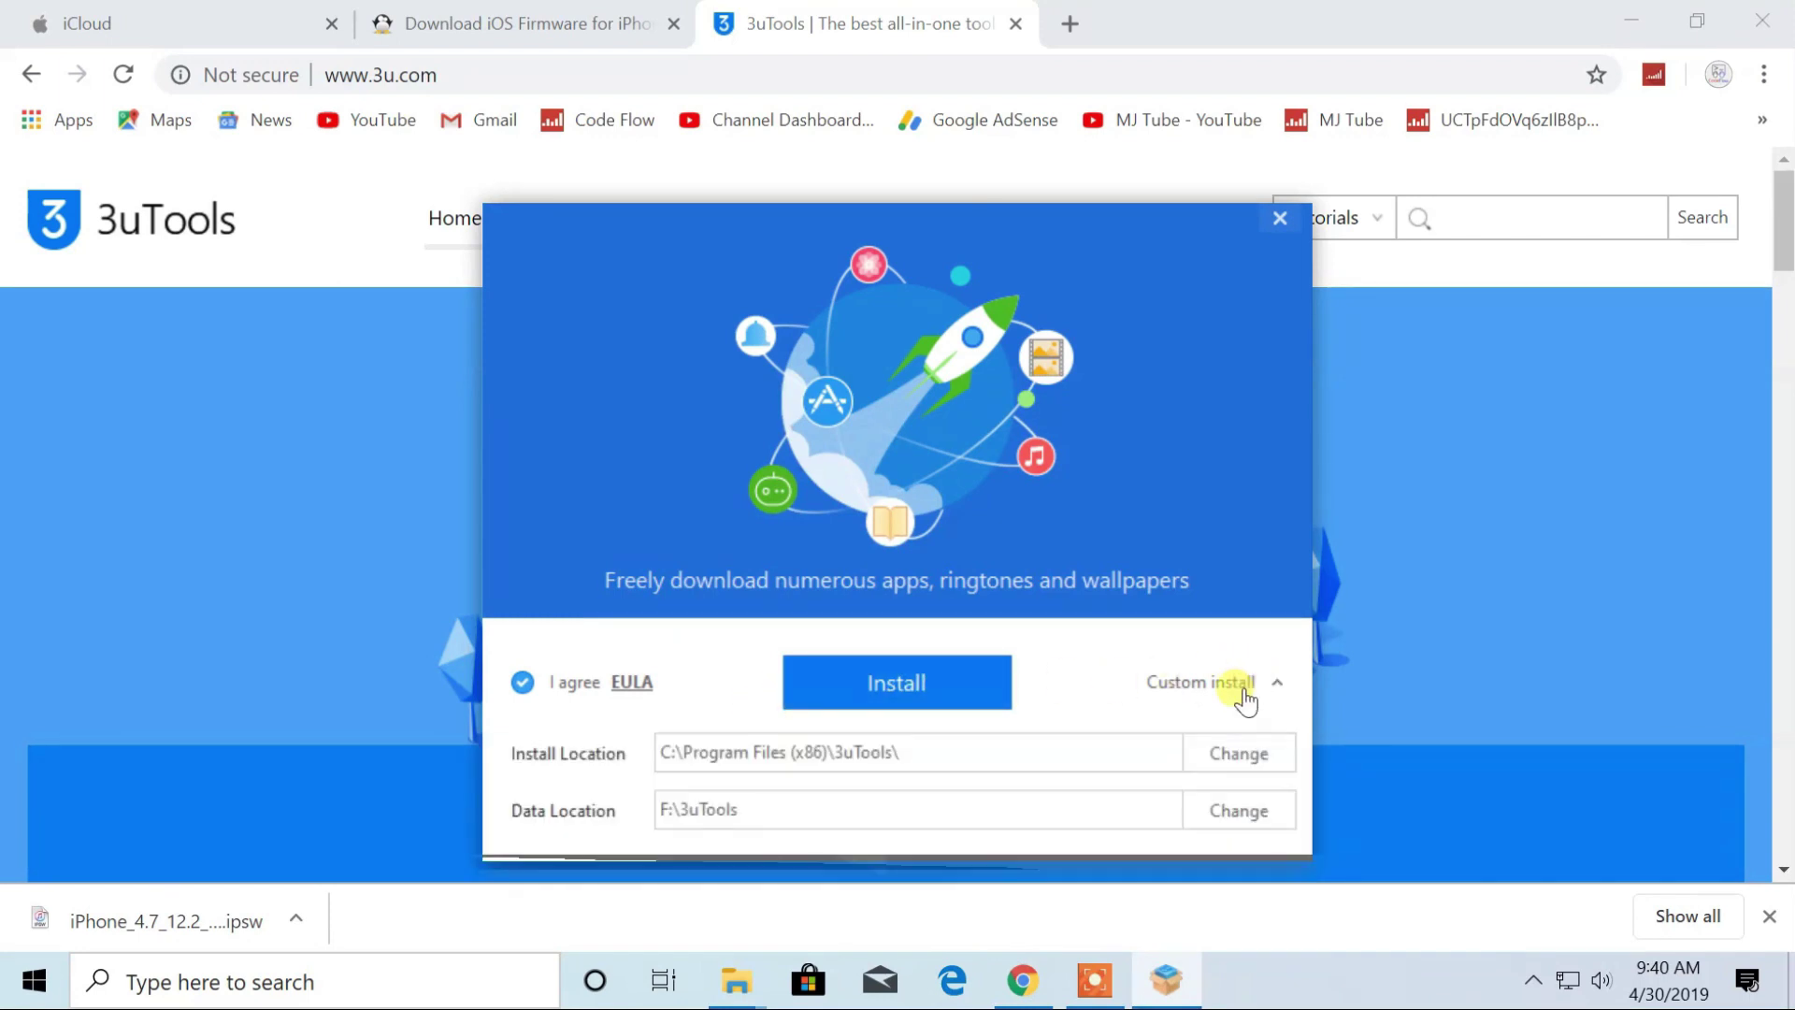
{"action": "left_click", "coordinate": [1238, 694]}
{"action": "left_click", "coordinate": [897, 692]}
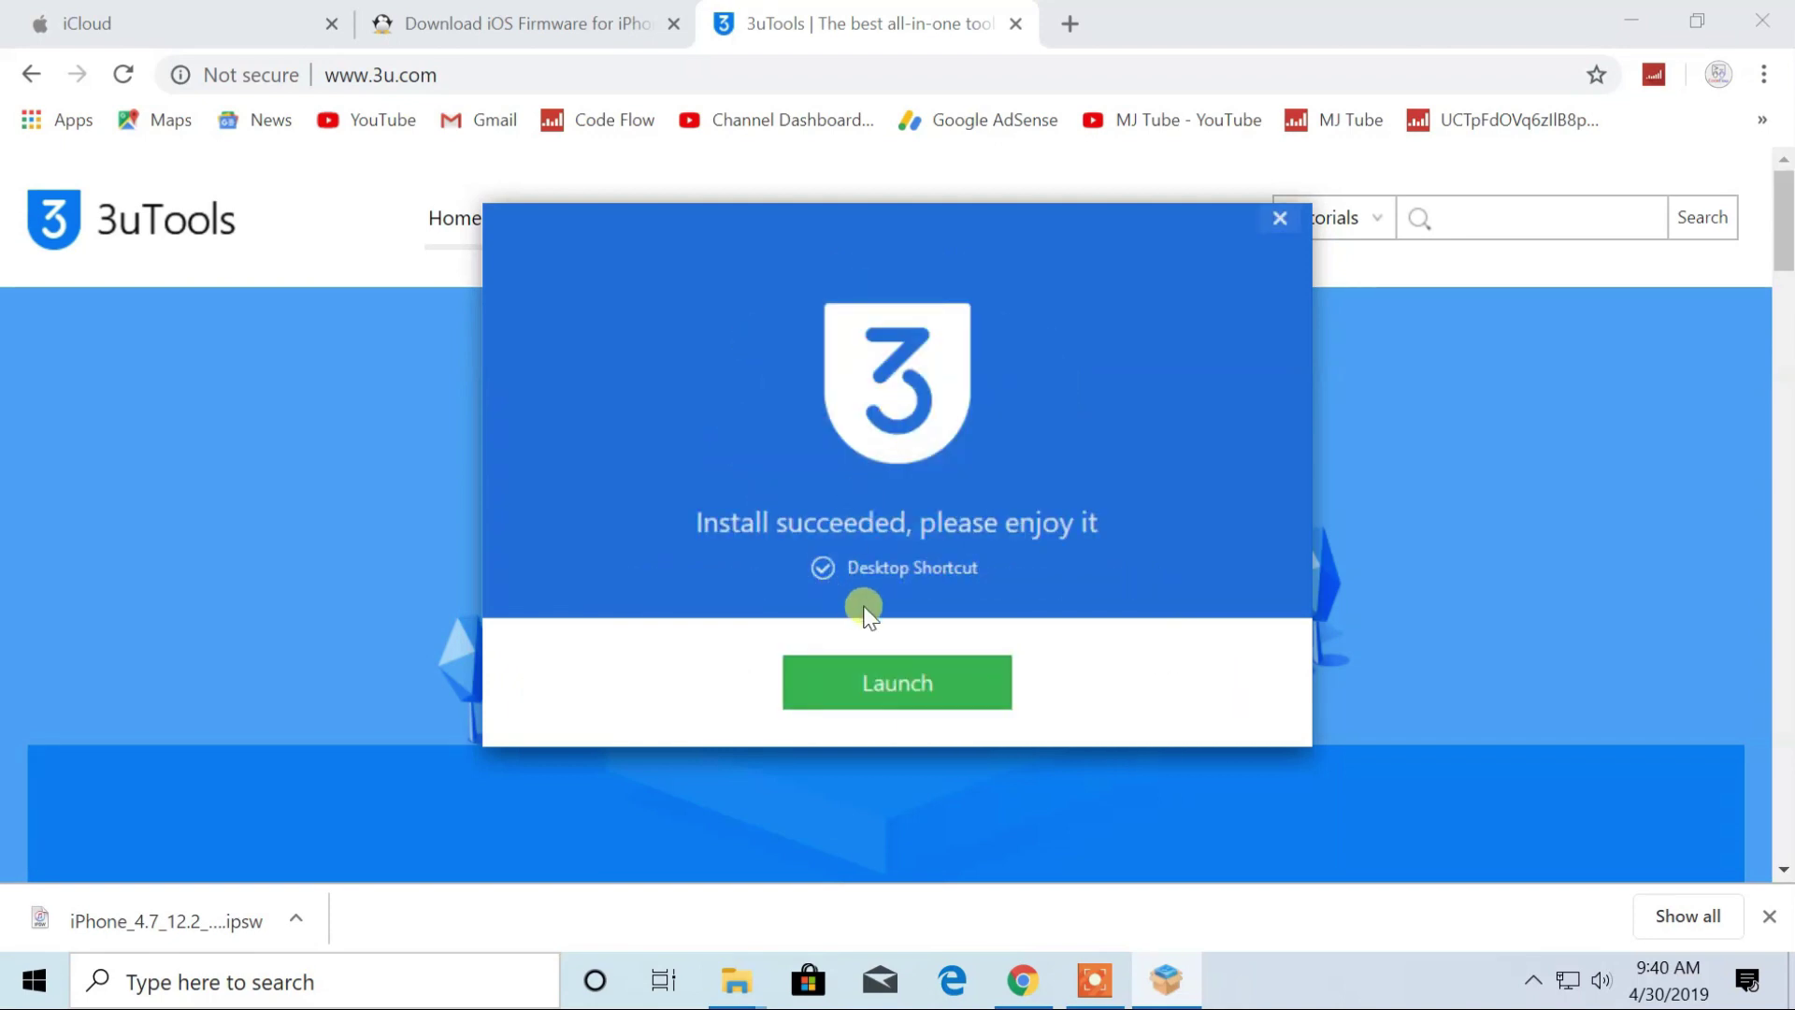
- Launch 3uTools, minimize Chrome, dismiss the Connection Reminder and maximize the 3uTools window
{"action": "left_click", "coordinate": [896, 681]}
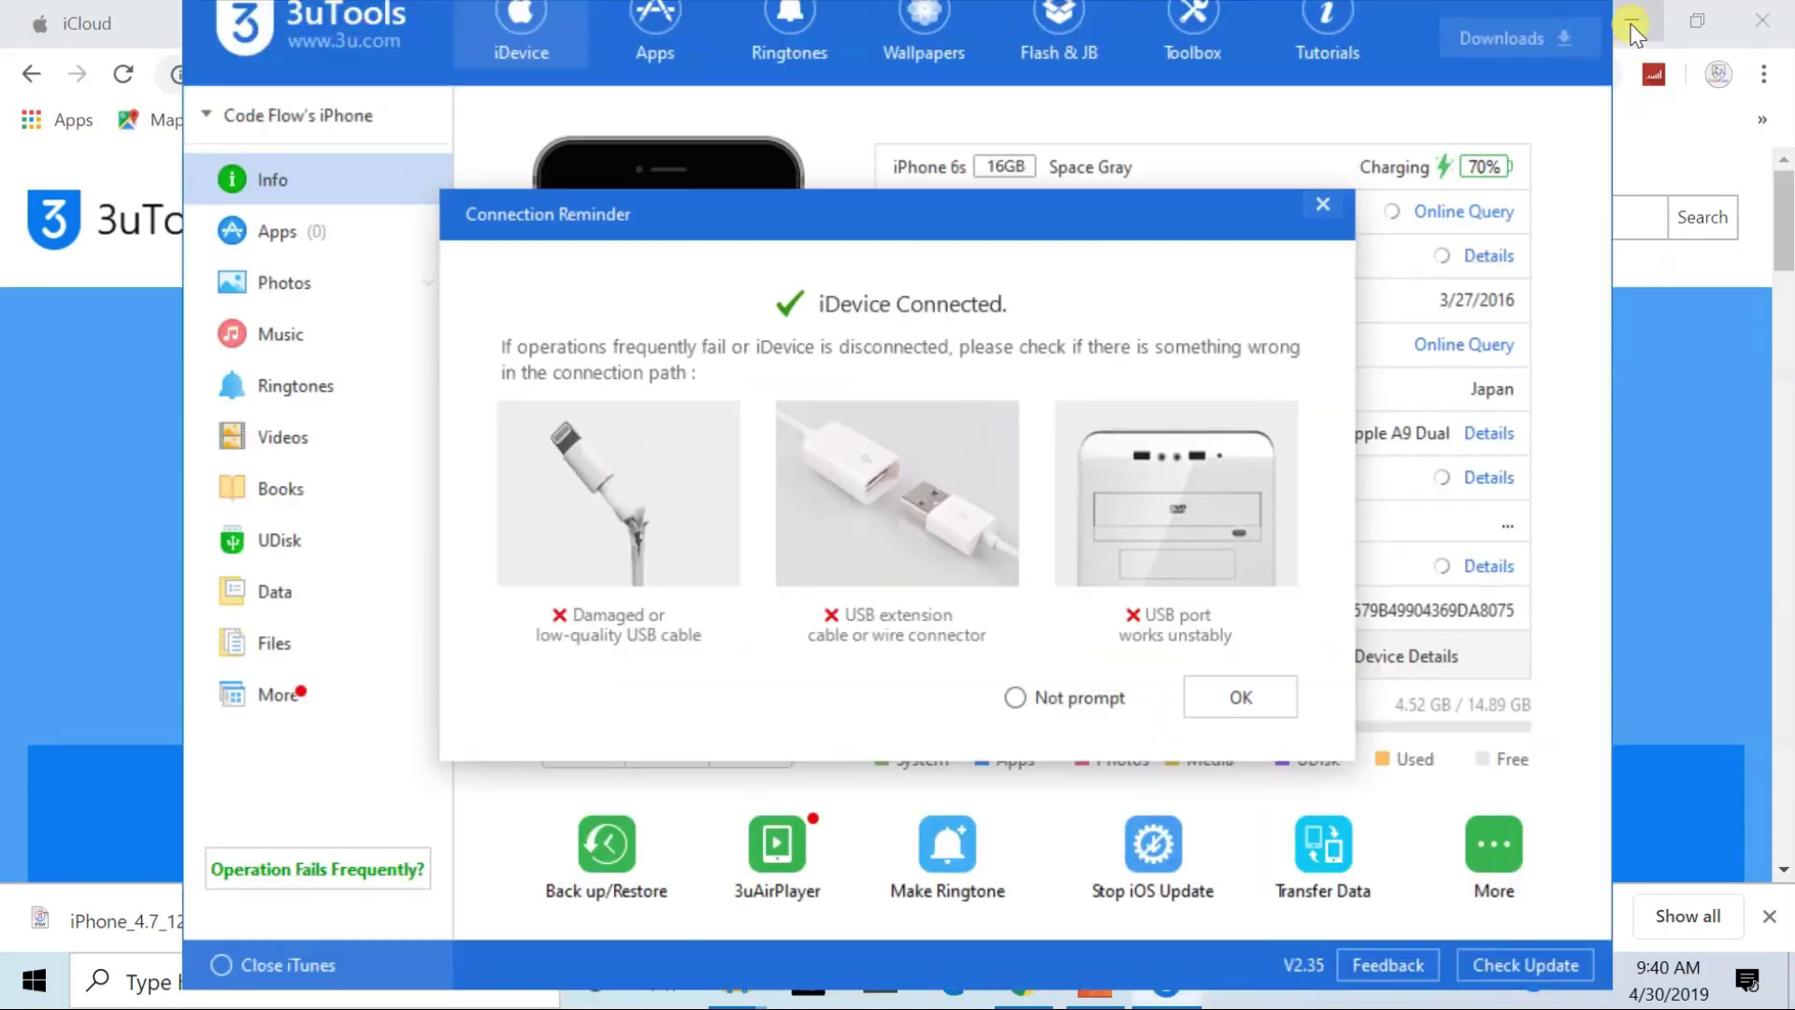
{"action": "left_click", "coordinate": [1634, 18]}
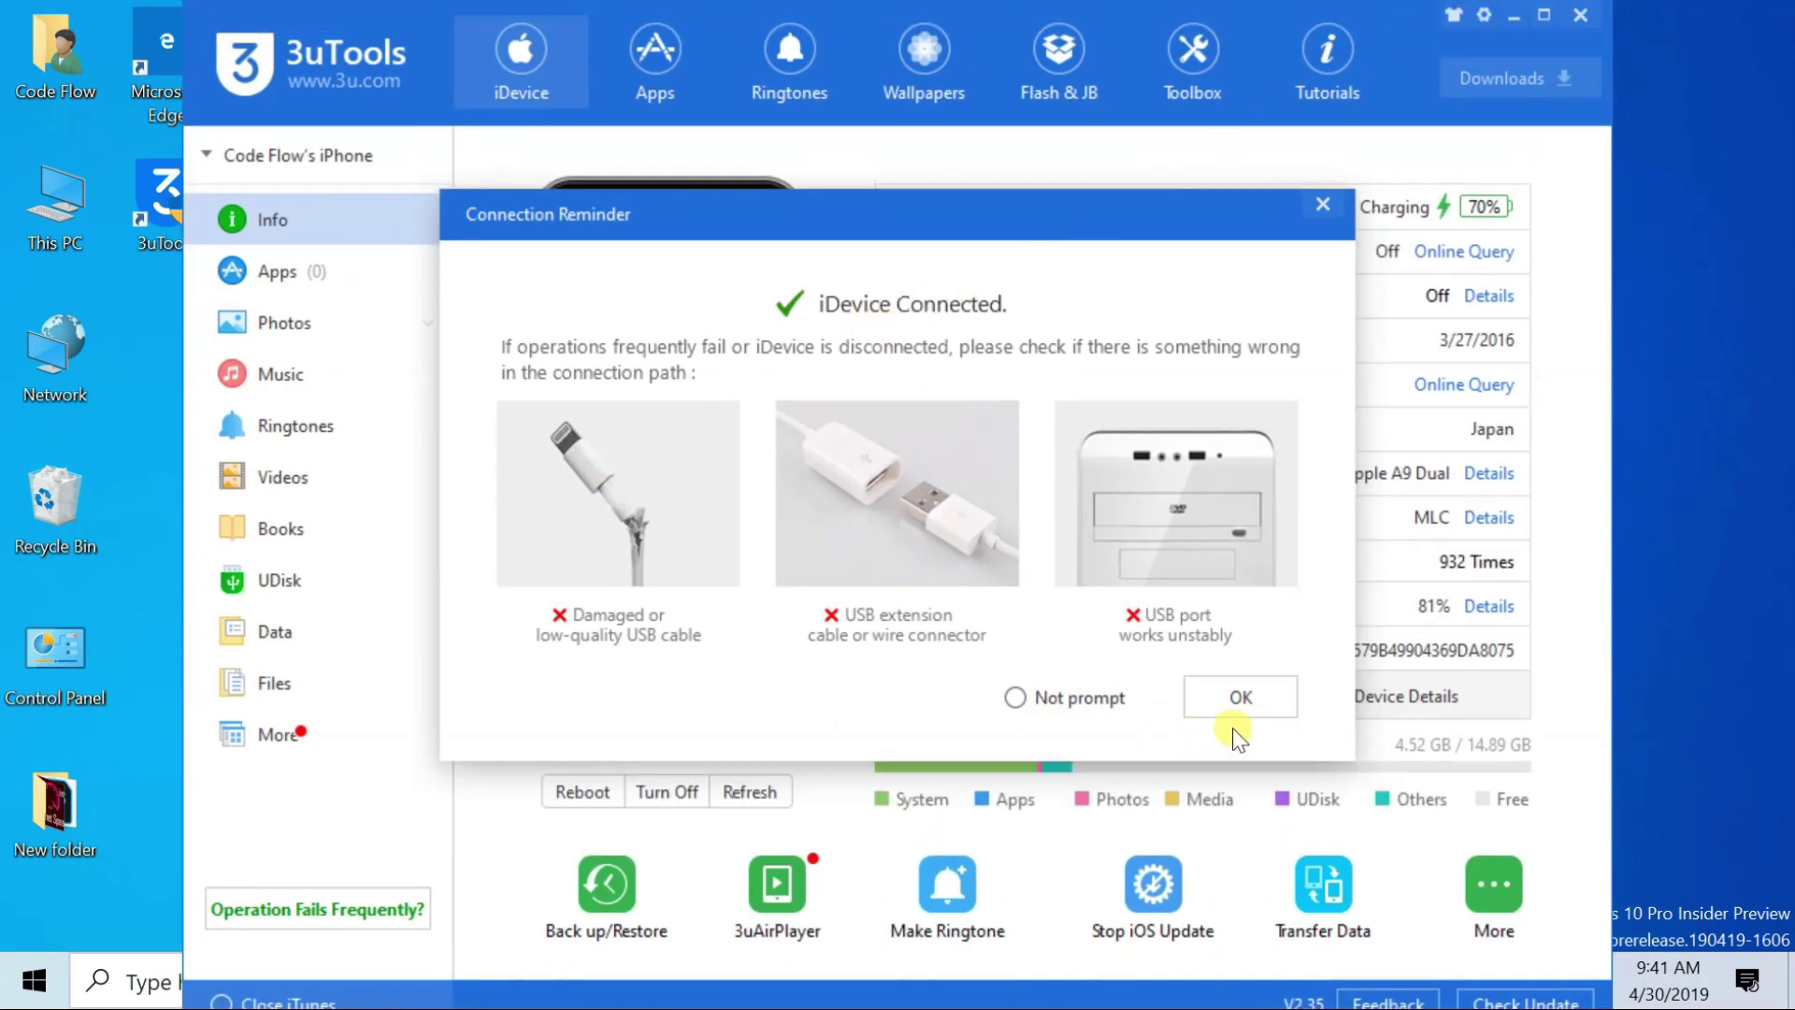
{"action": "left_click", "coordinate": [1241, 696]}
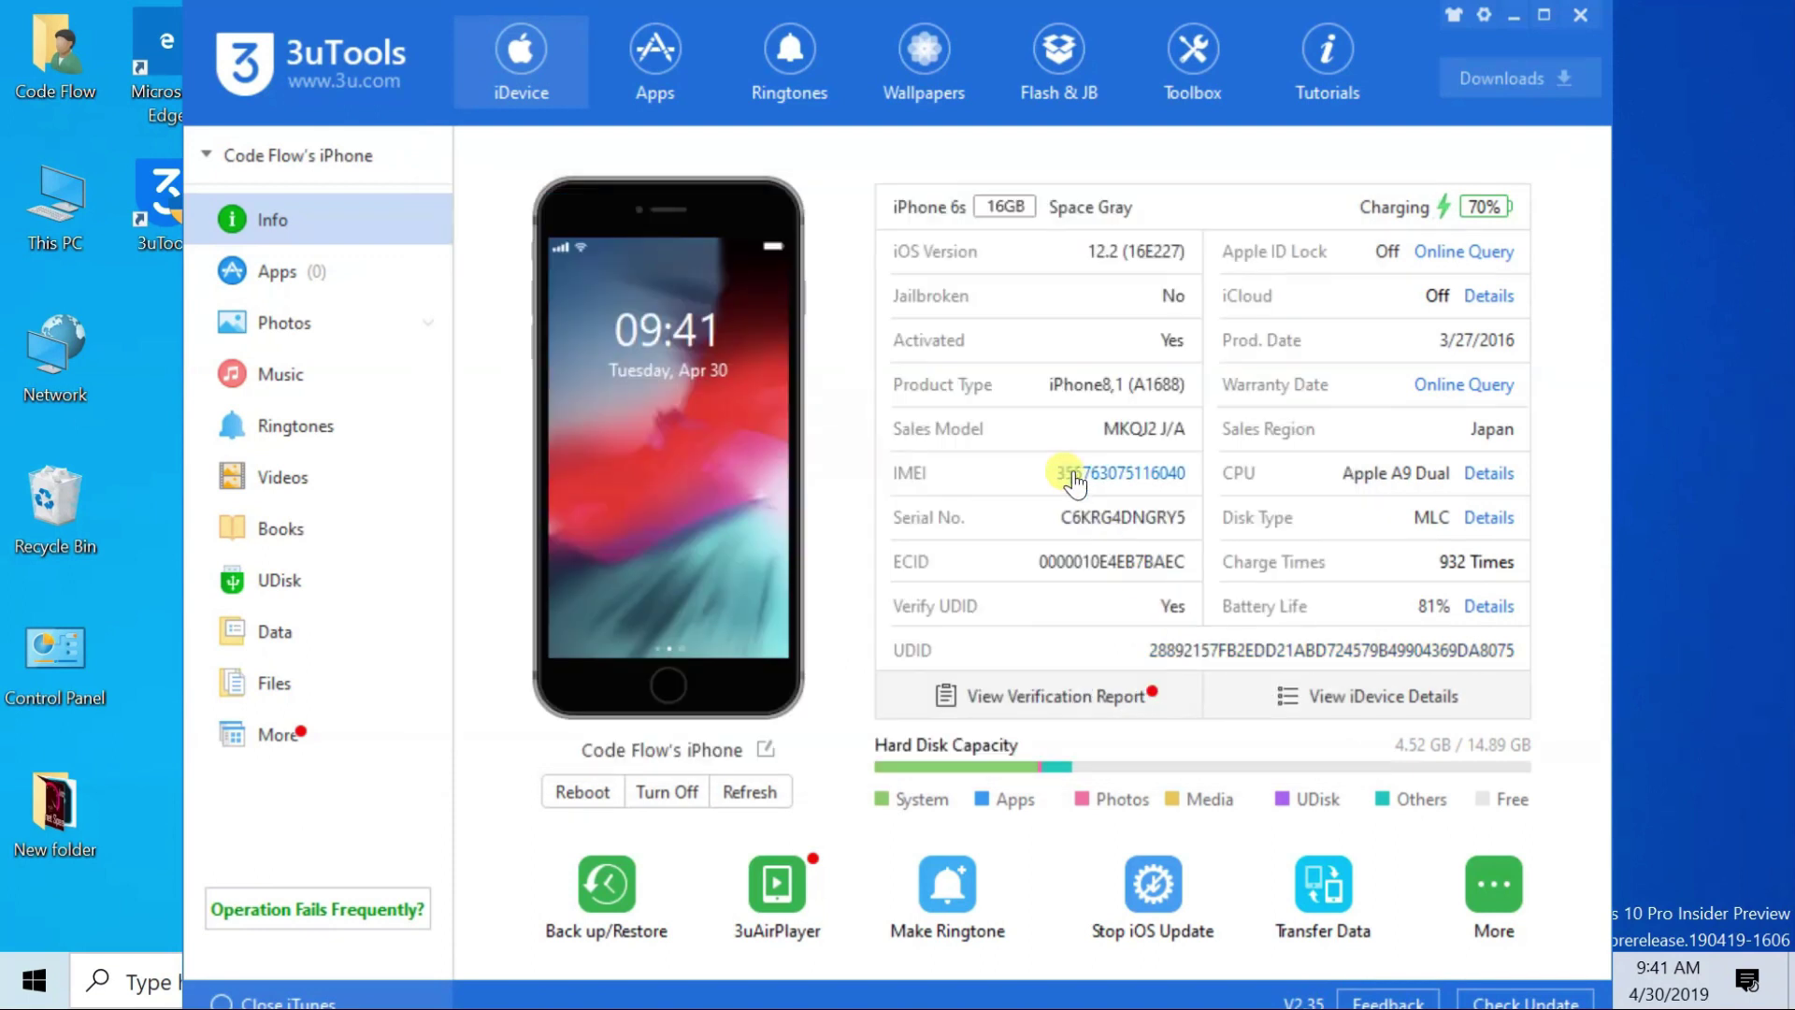
{"action": "left_click", "coordinate": [1545, 19]}
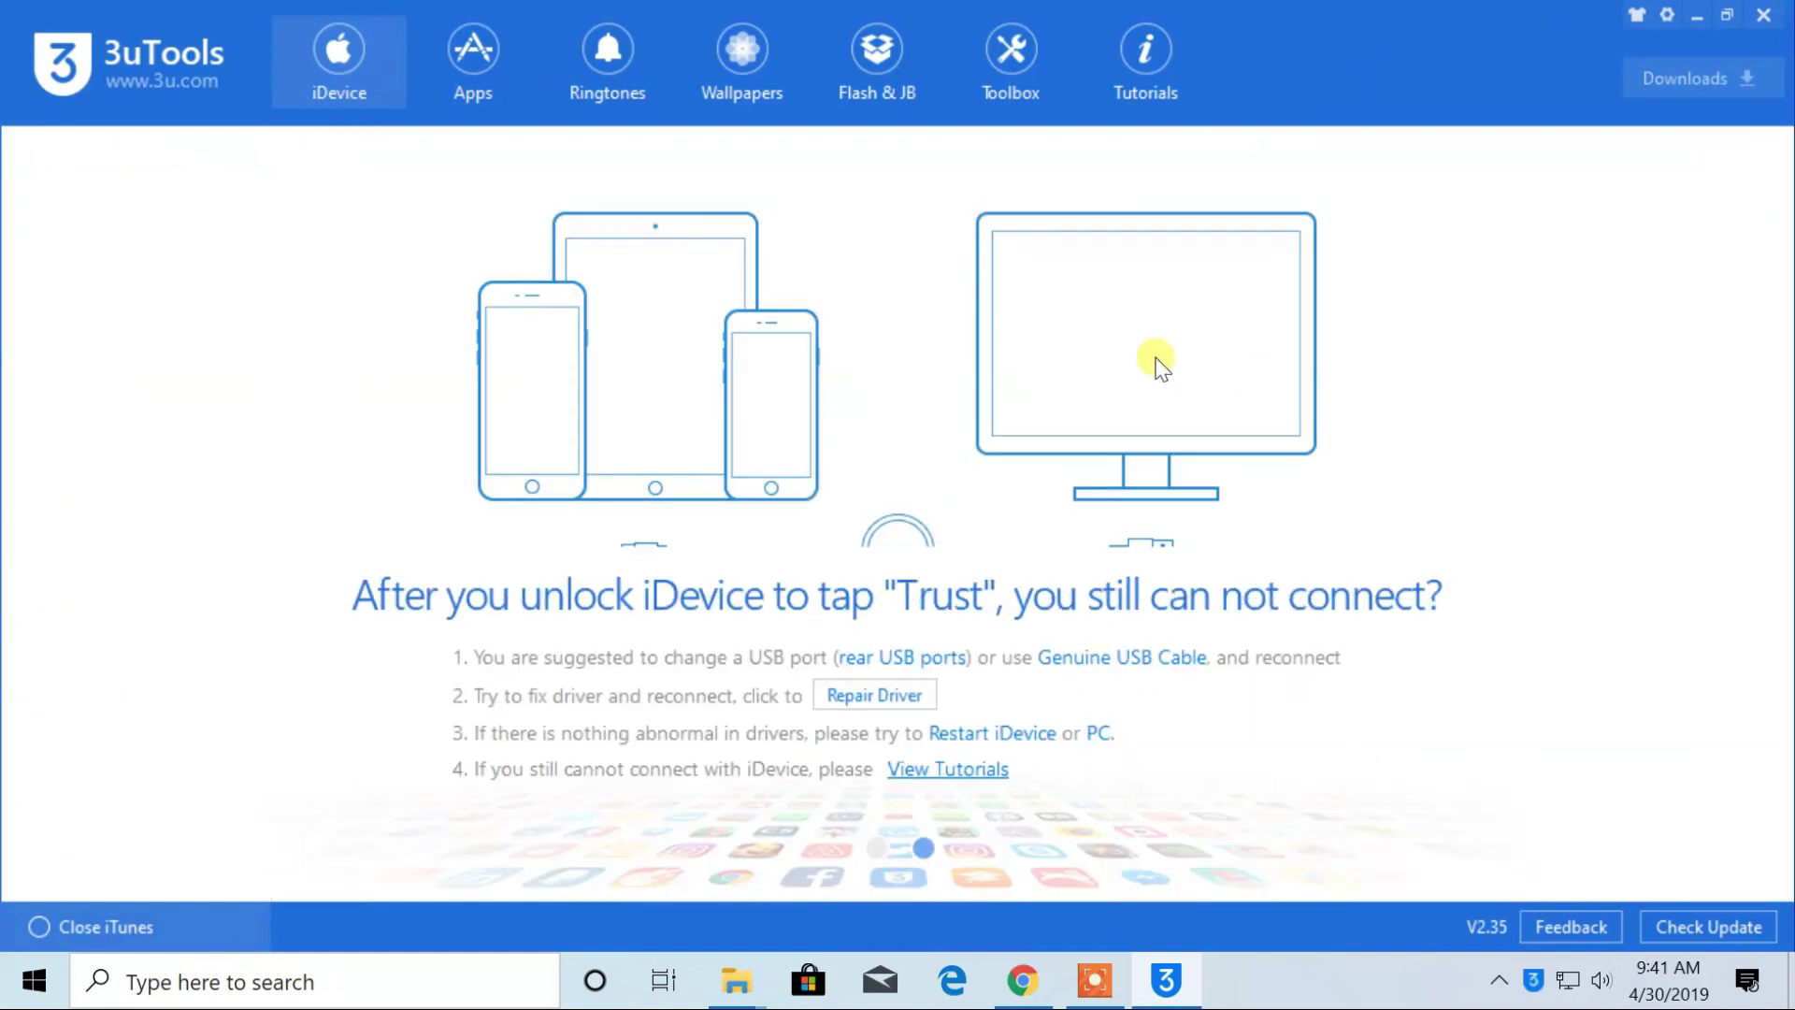
- Open Pro Flash under Flash & JB and import iPhone_4.7_12.2_16E227_Restore.ipsw from Downloads
{"action": "left_click", "coordinate": [885, 61]}
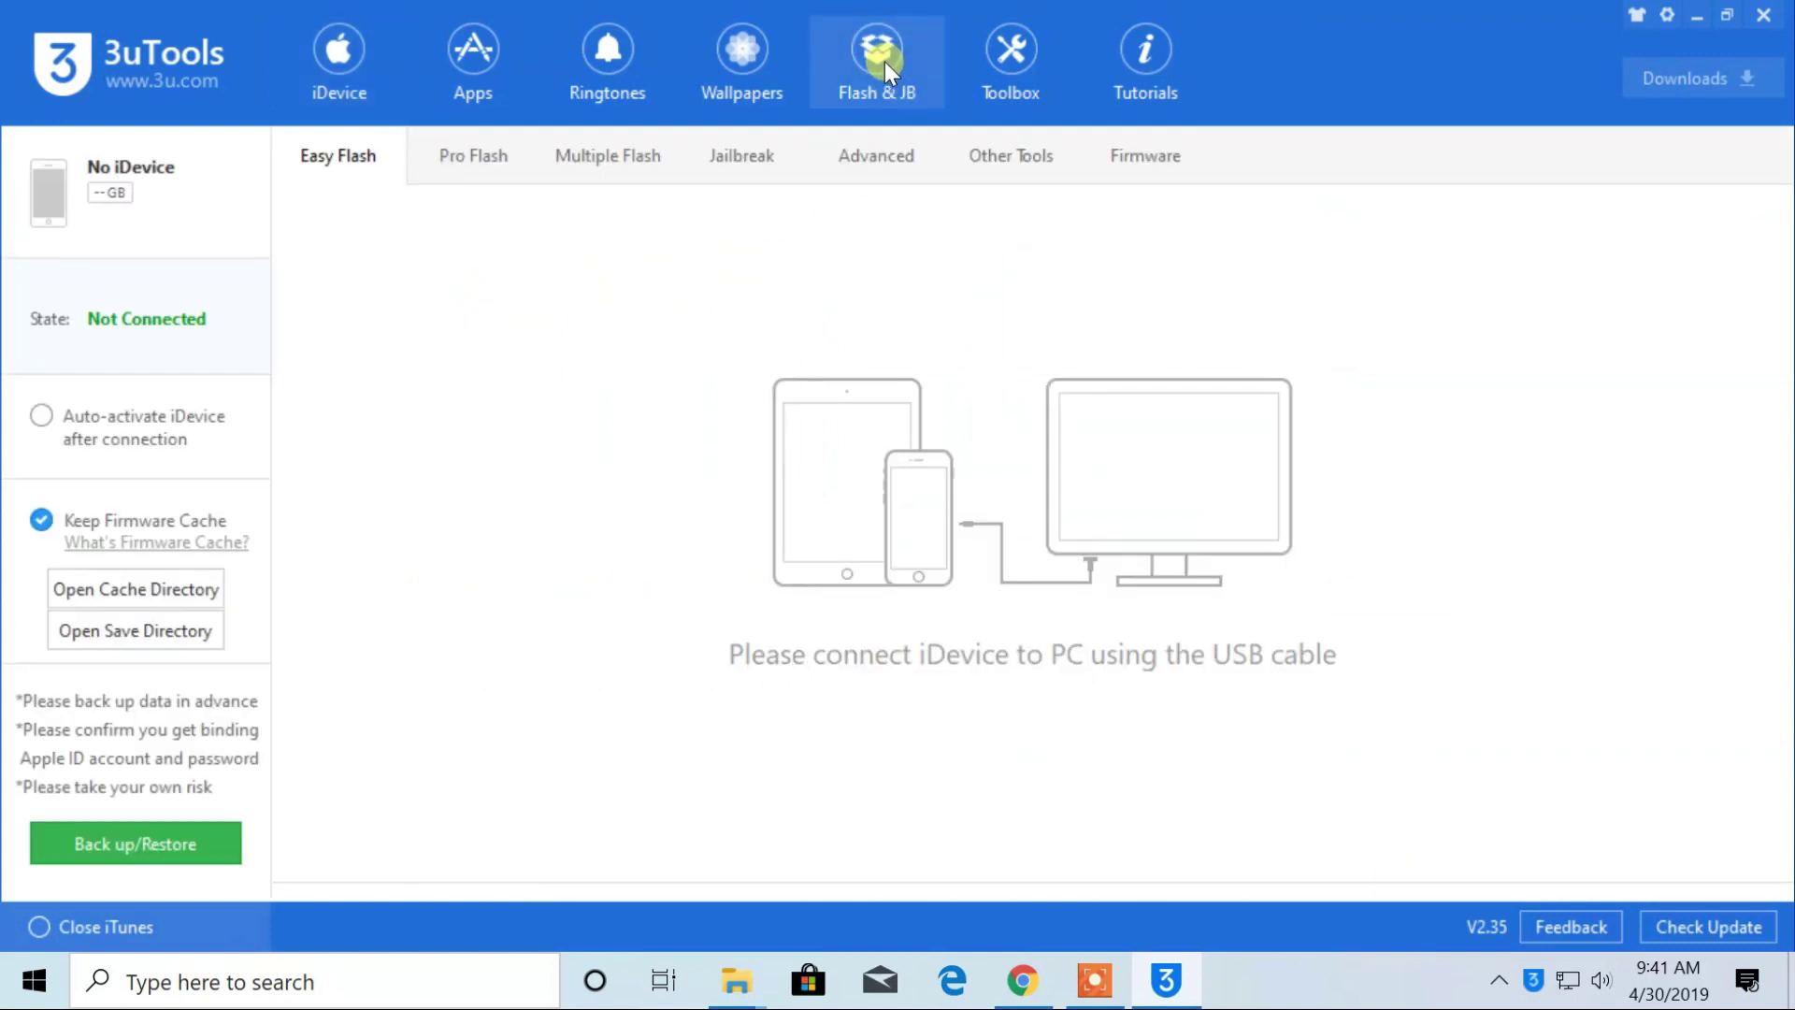
{"action": "left_click", "coordinate": [477, 167]}
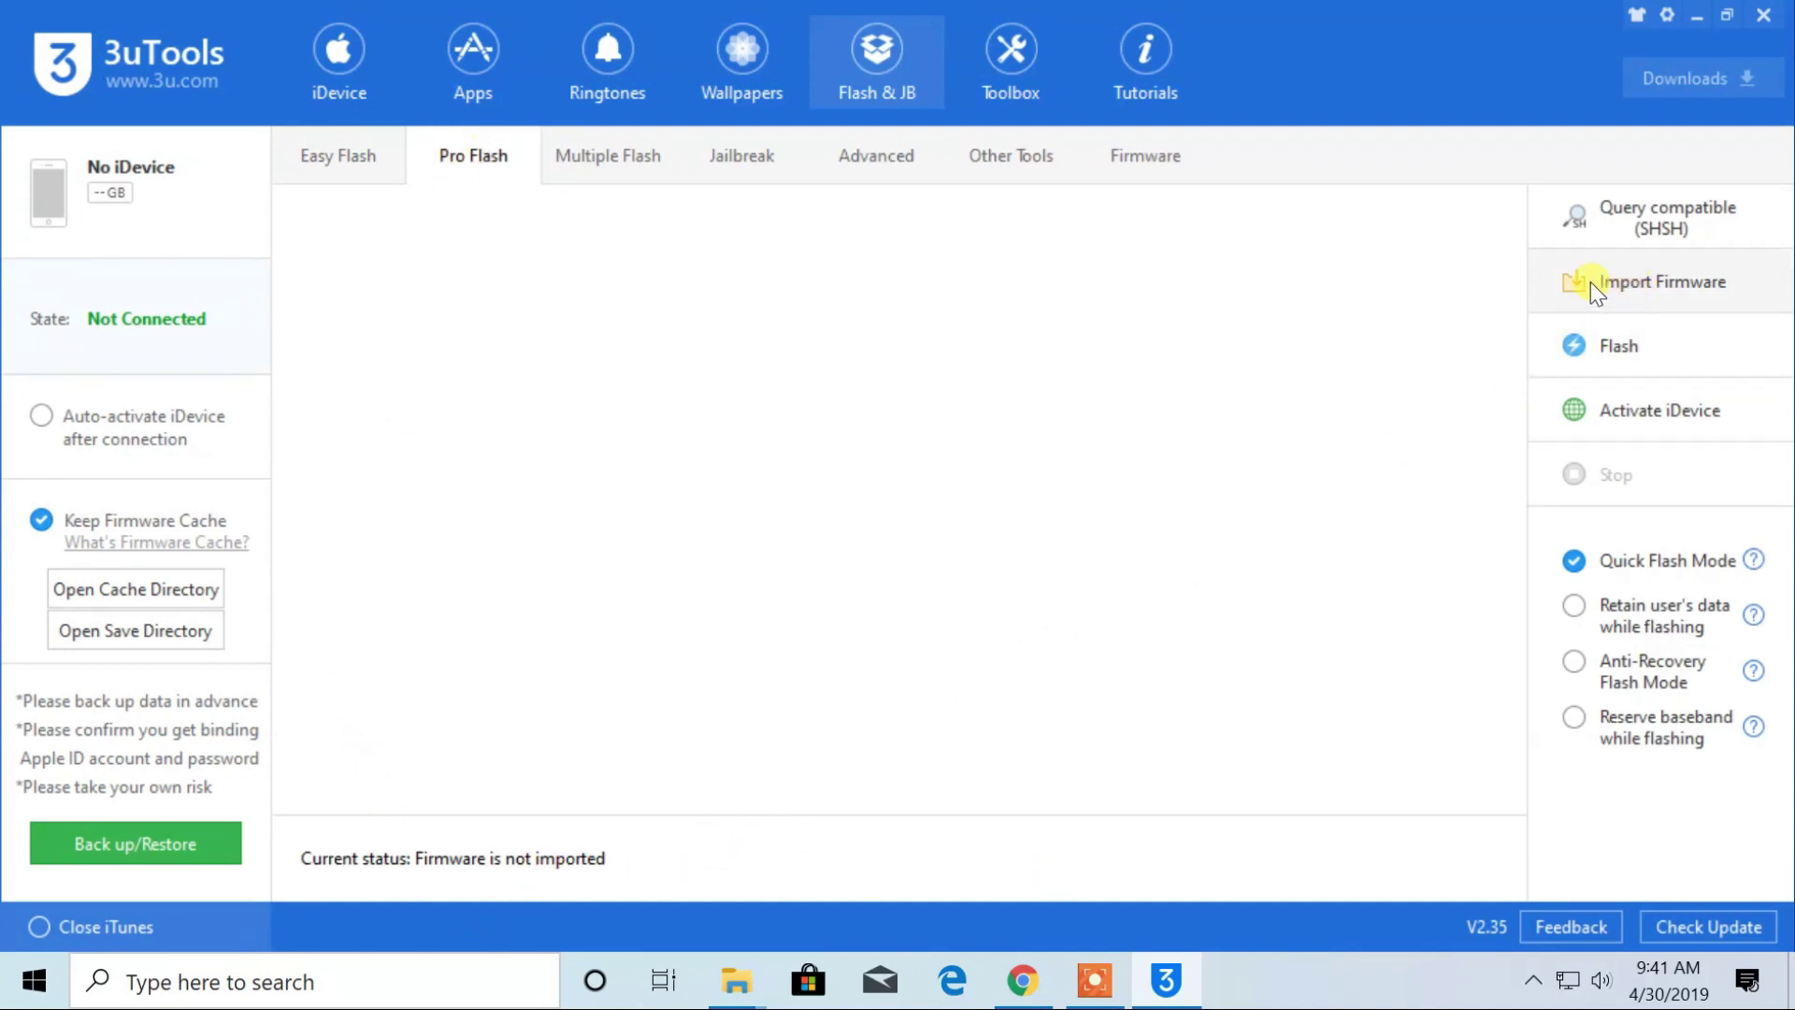
{"action": "left_click", "coordinate": [1702, 280]}
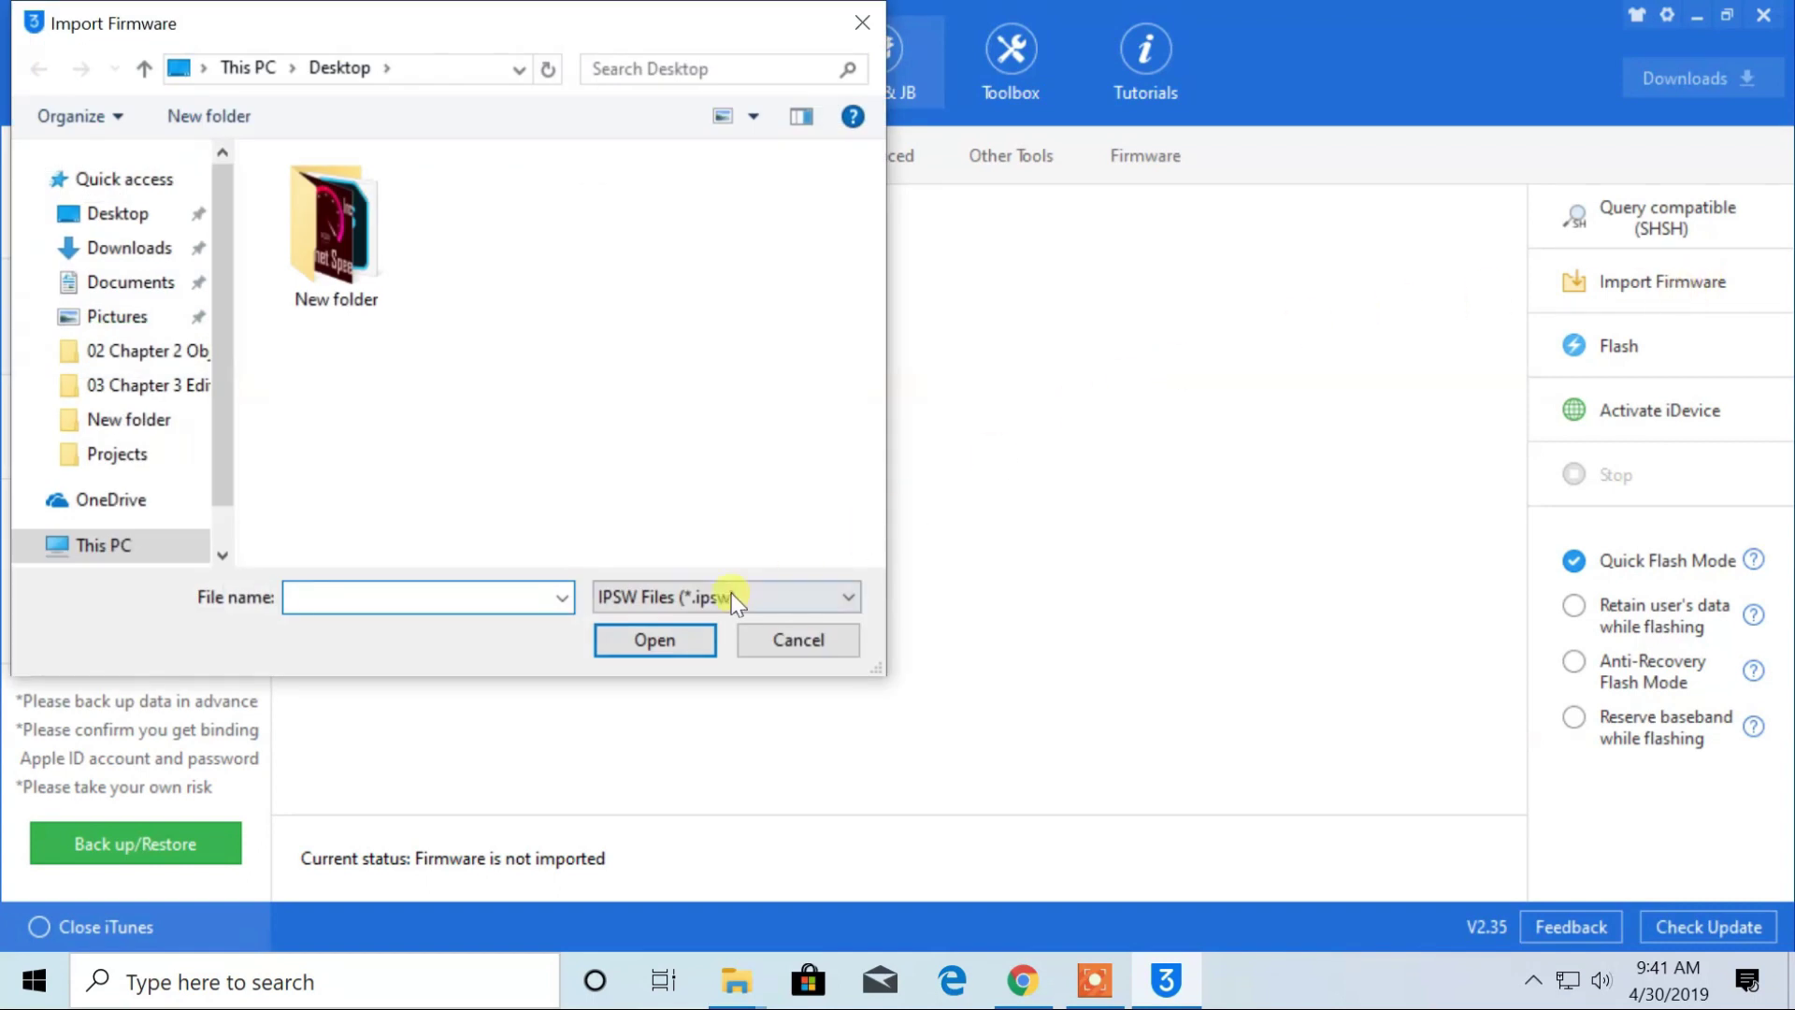
{"action": "left_click", "coordinate": [129, 247]}
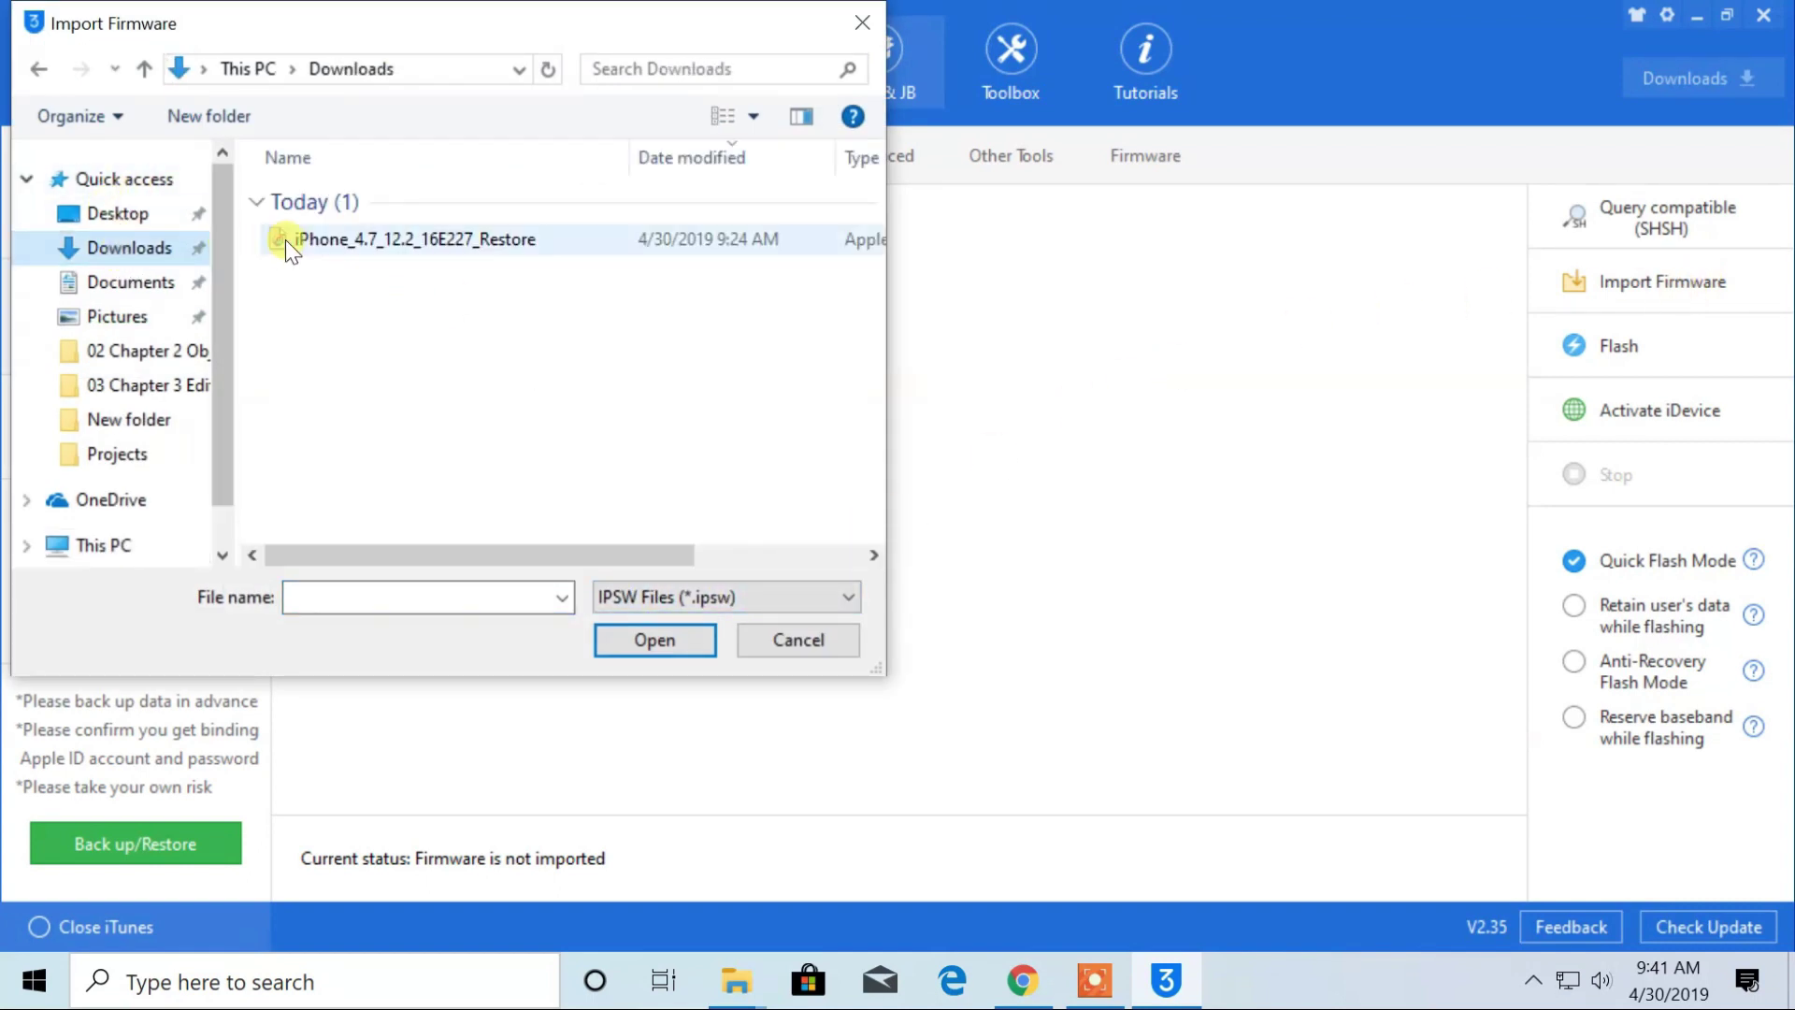
{"action": "left_click", "coordinate": [329, 235]}
{"action": "double_click", "coordinate": [570, 238]}
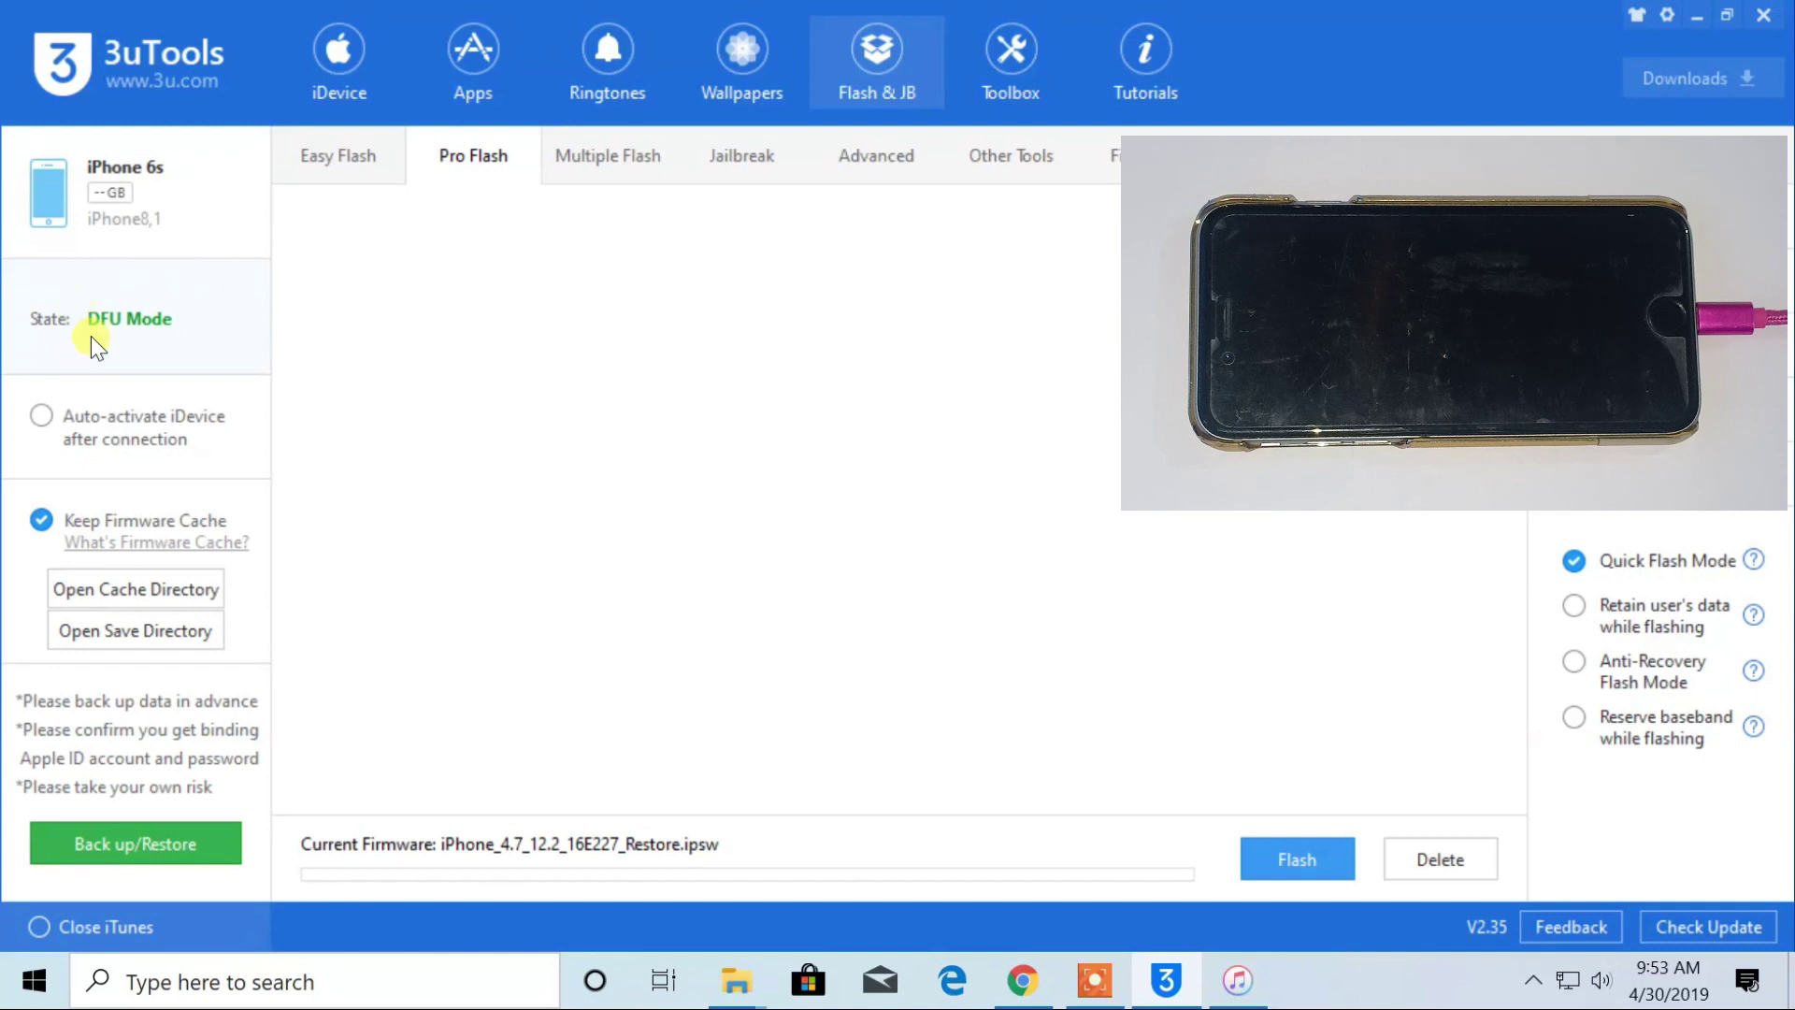
- Start flashing the iOS 12.2 firmware onto the iPhone 6s from Pro Flash
{"action": "left_click", "coordinate": [1291, 864]}
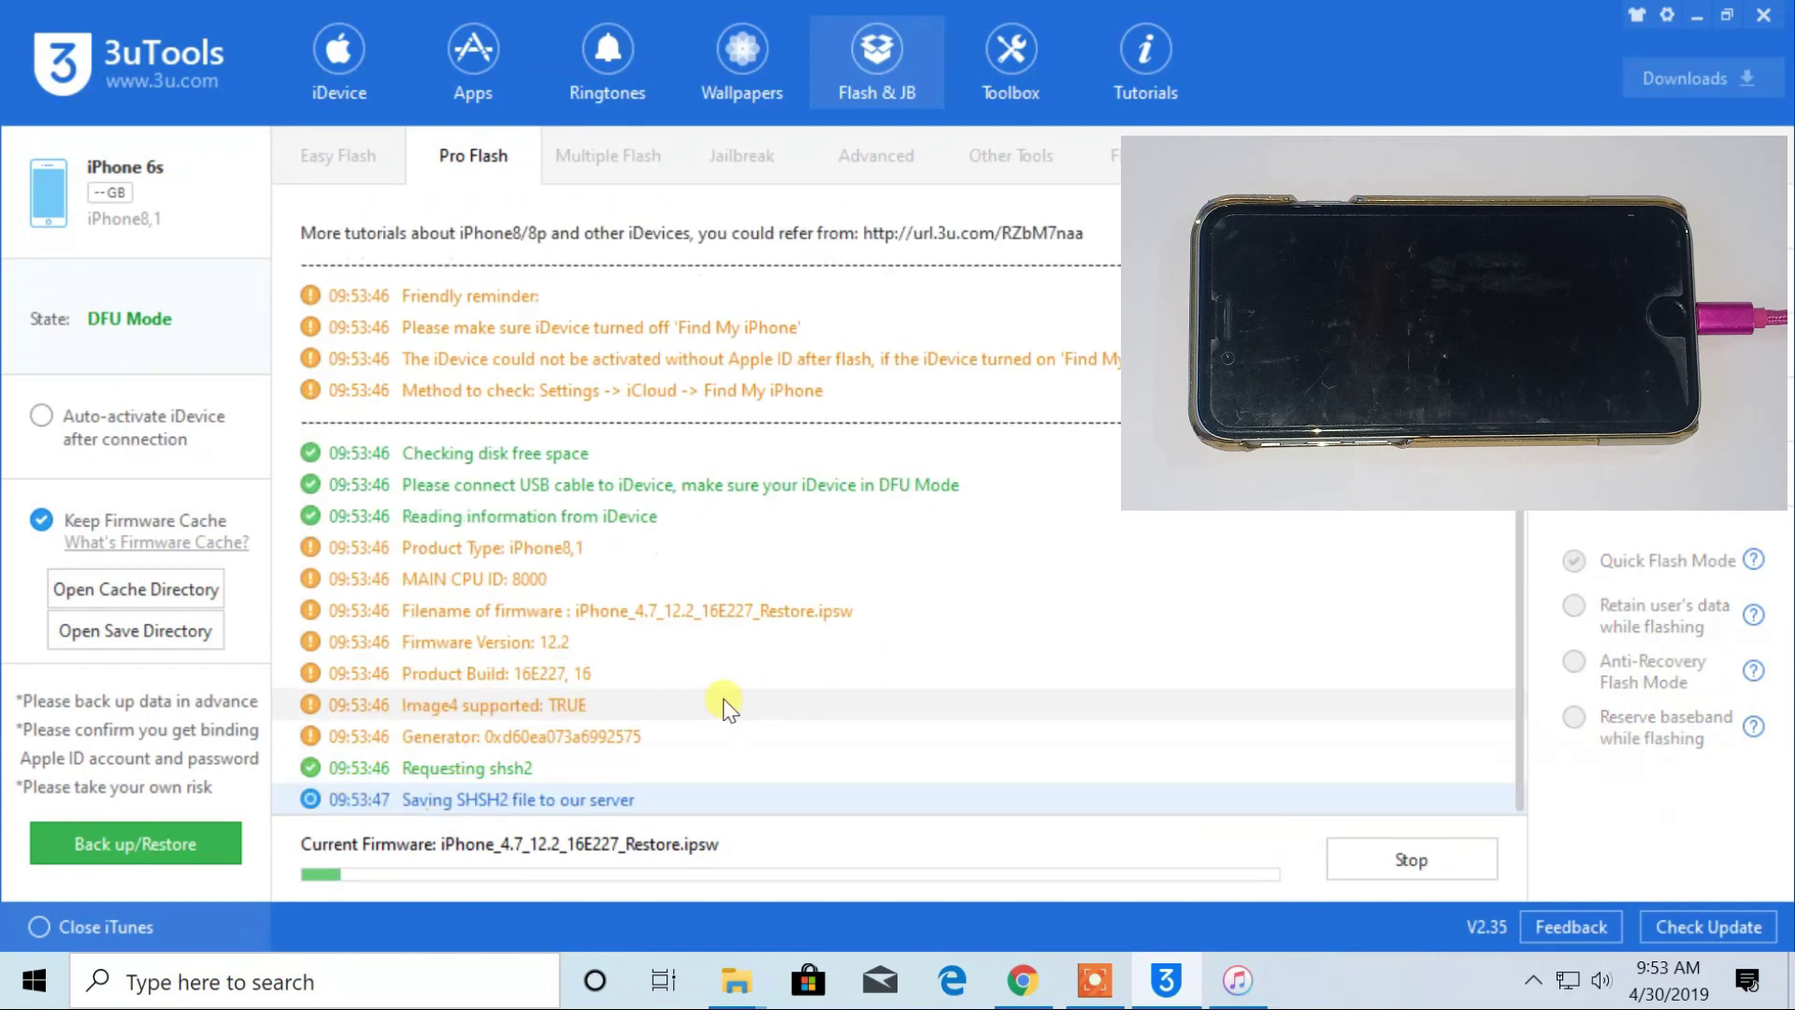